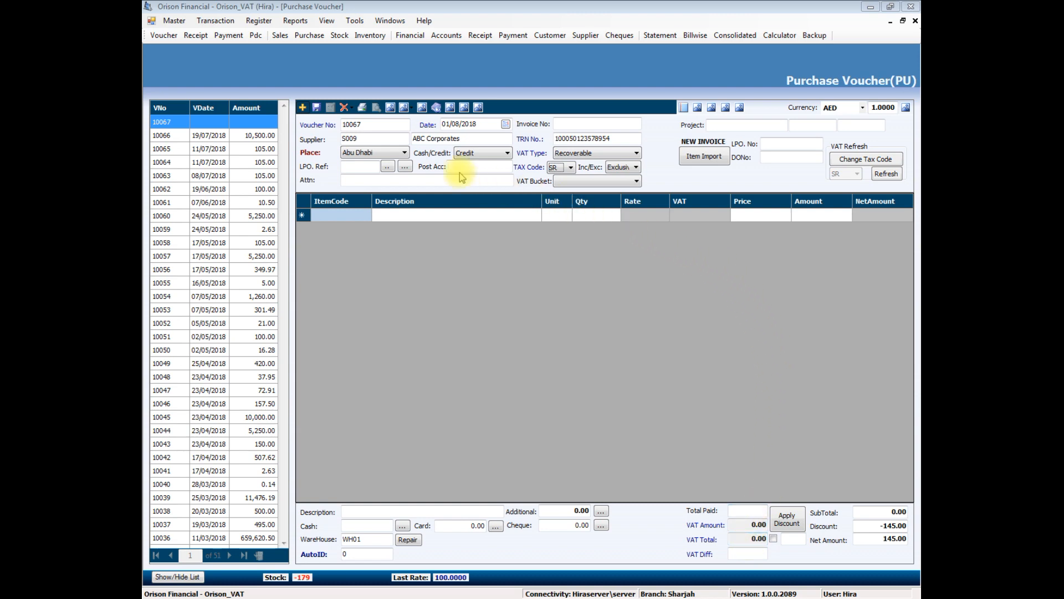
Step: Keep Abu Dhabi as the place, check the supplier's TRN, and choose SR as the purchase voucher's tax code
left_click(376, 153)
left_click(378, 155)
left_click(561, 138)
left_click(549, 139)
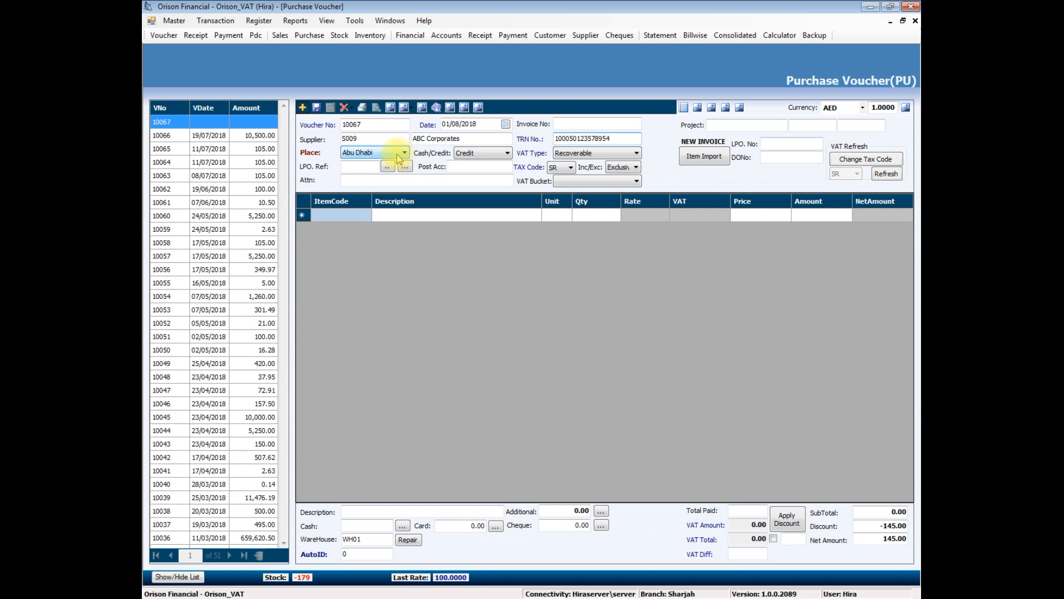
left_click(565, 167)
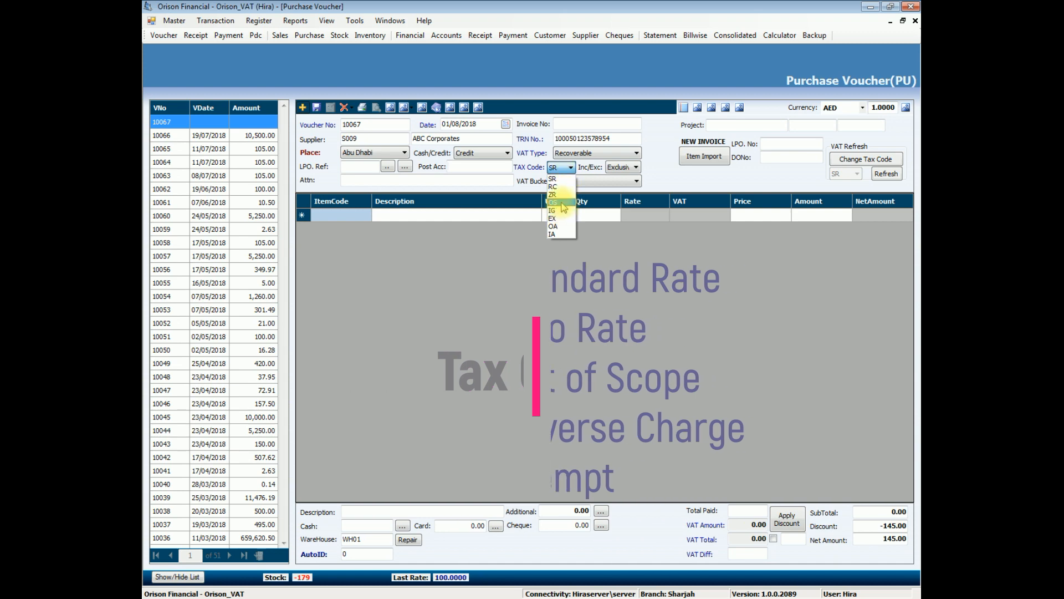
left_click(566, 179)
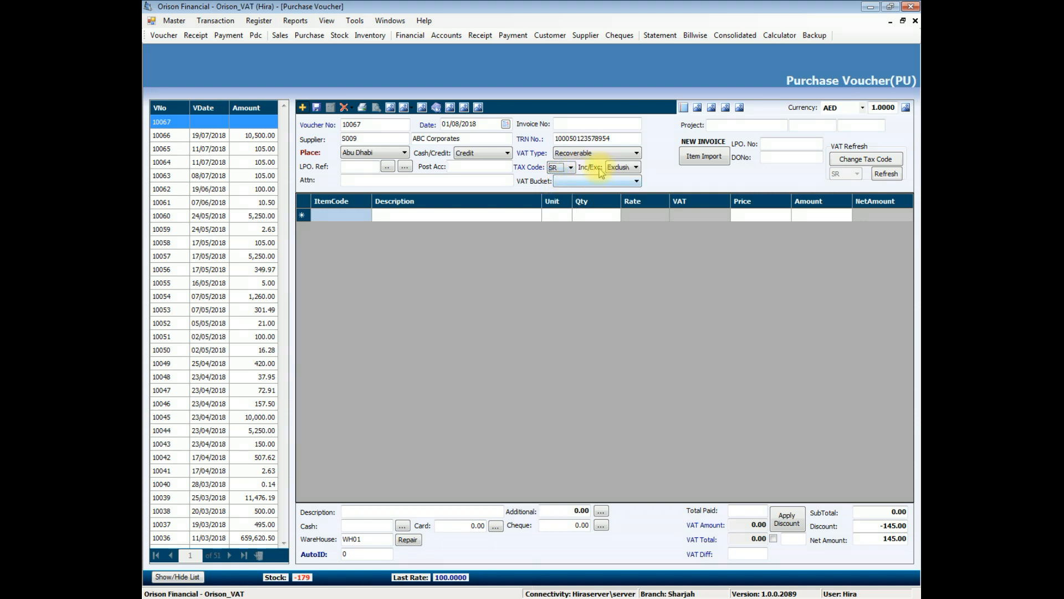
Step: Set the purchase voucher's VAT type to Recoverable and its inclusive/exclusive setting to Exclusive
left_click(617, 155)
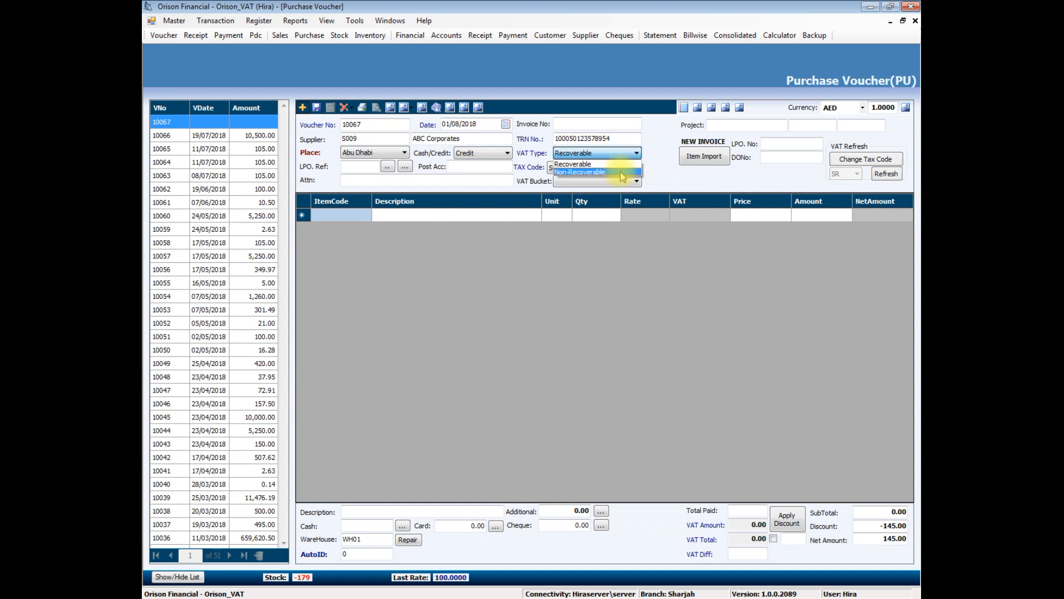
left_click(622, 169)
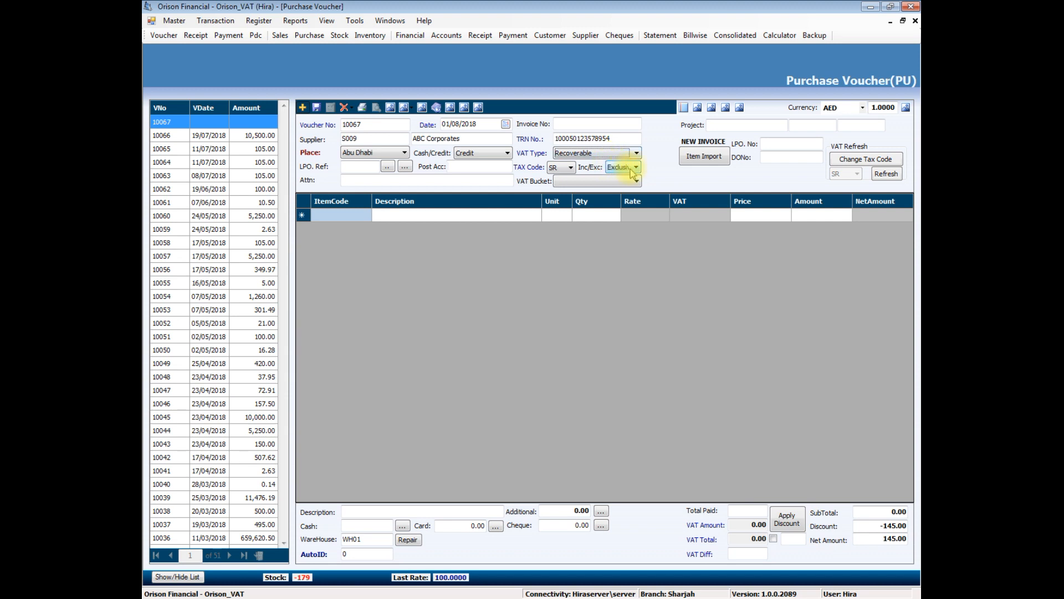
left_click(636, 167)
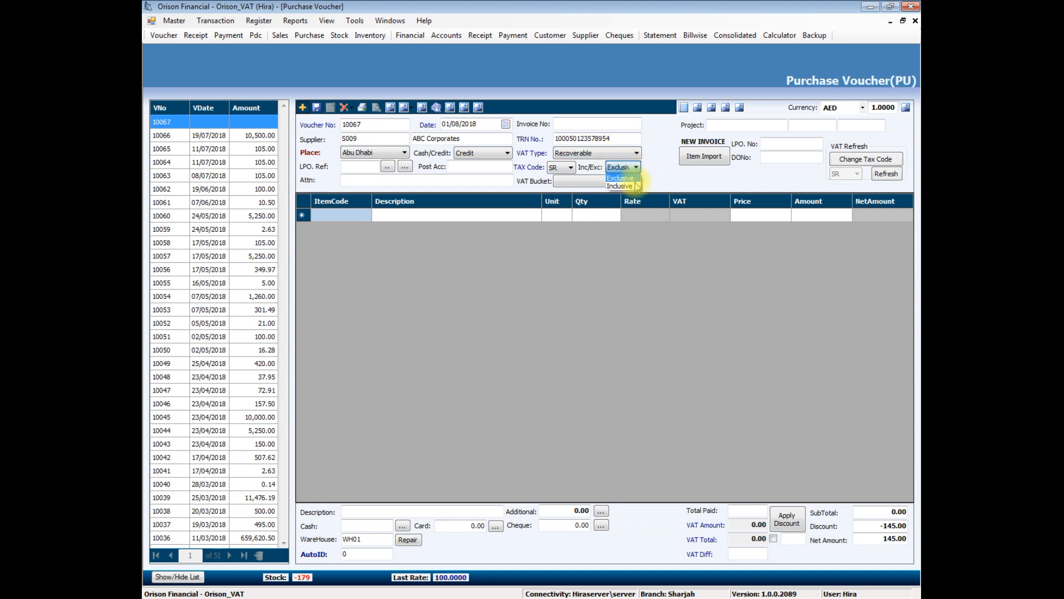
left_click(635, 179)
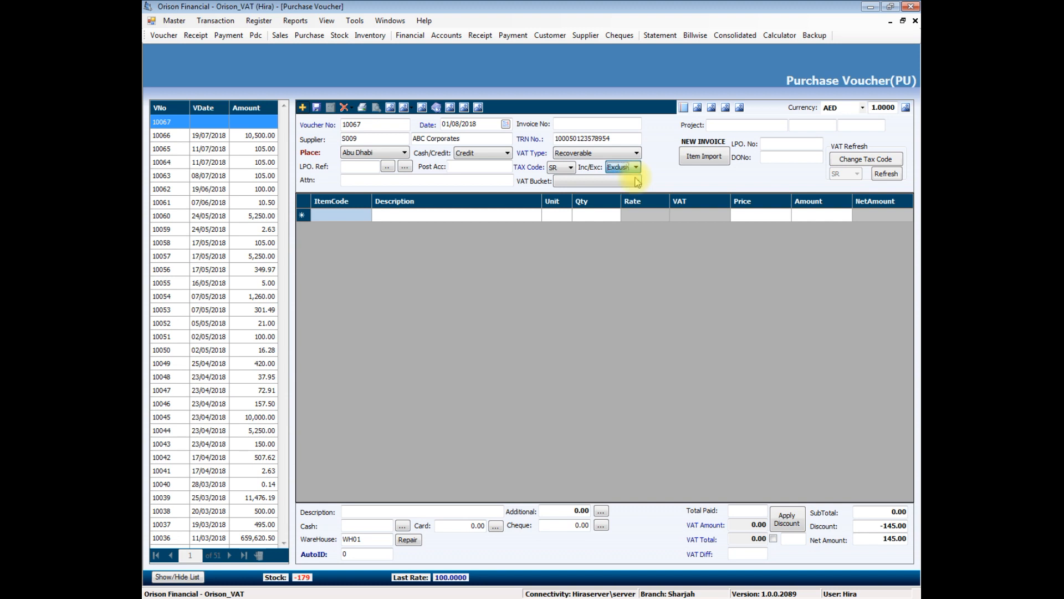
Step: Look up "test" in the first item line of the purchase voucher and pick Test Item with code I1001
left_click(363, 218)
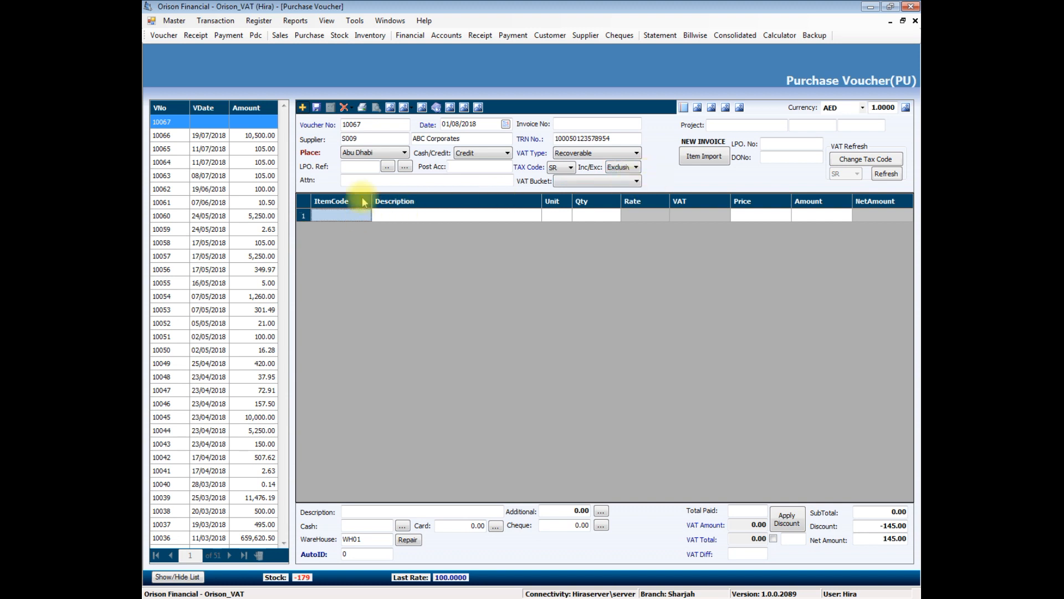
type("test")
key("Return")
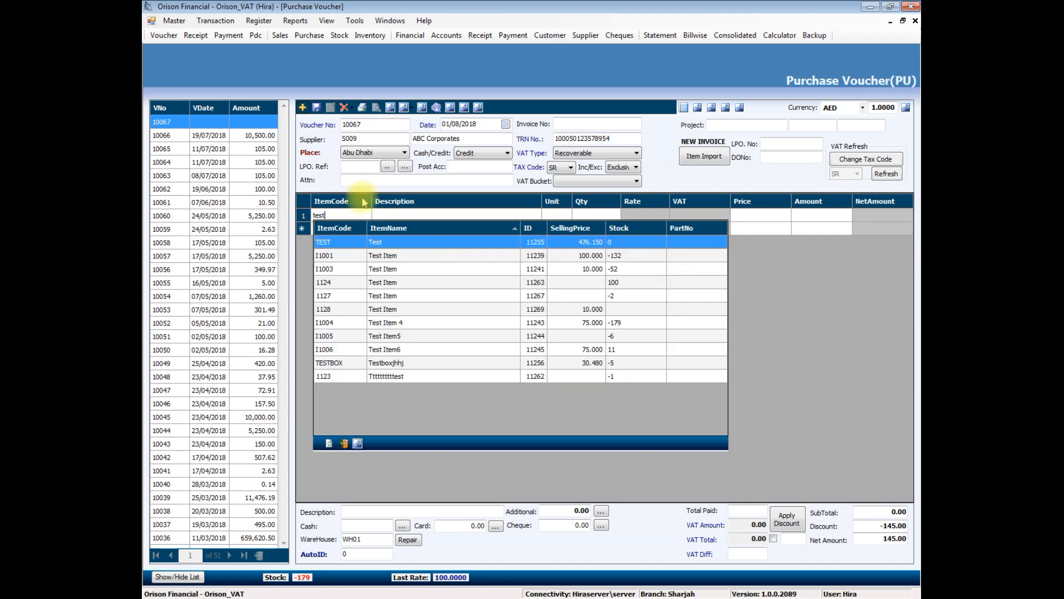
key("Down")
key("Return")
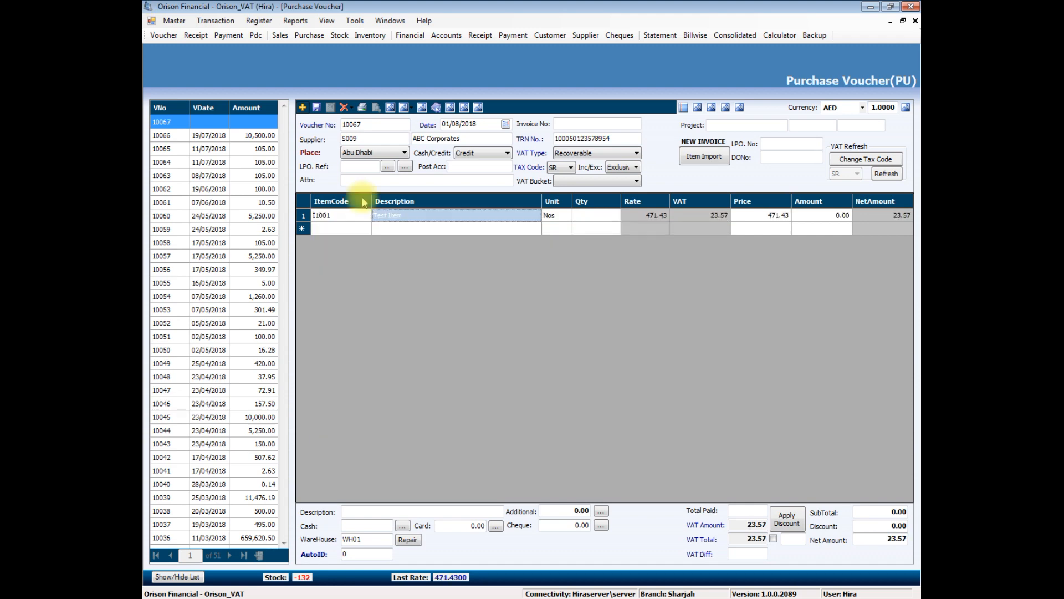
Step: Enter a quantity of 1 and a price of 500 for Test Item
key("Return")
type("1")
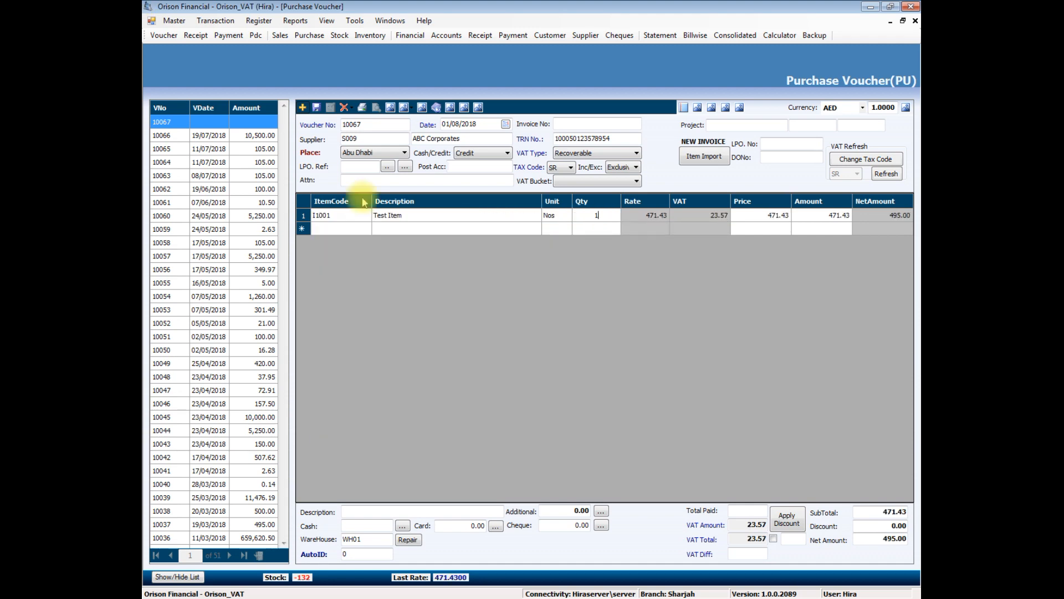
key("Return")
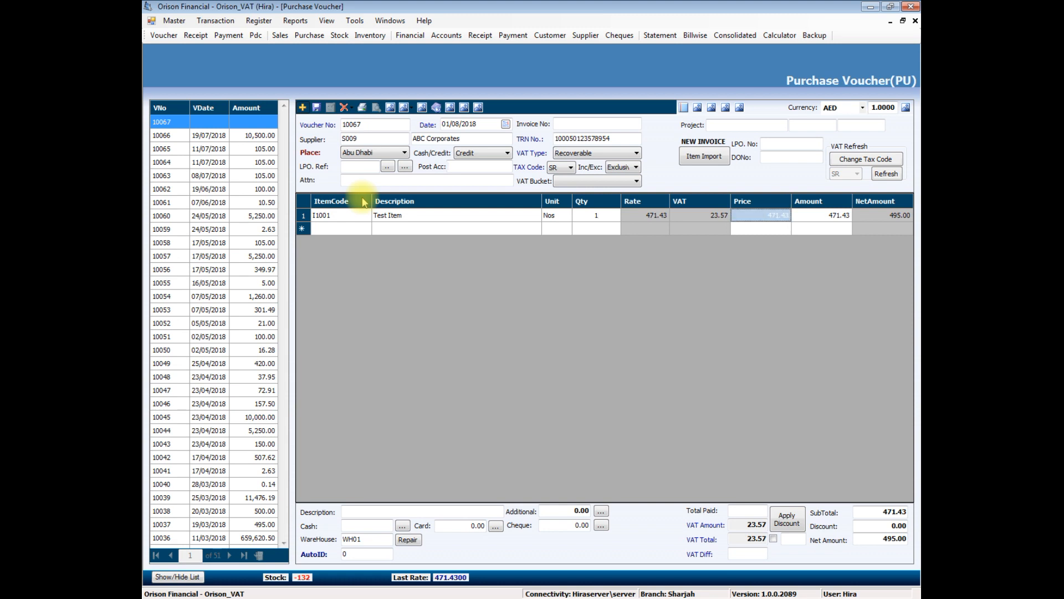
type("500")
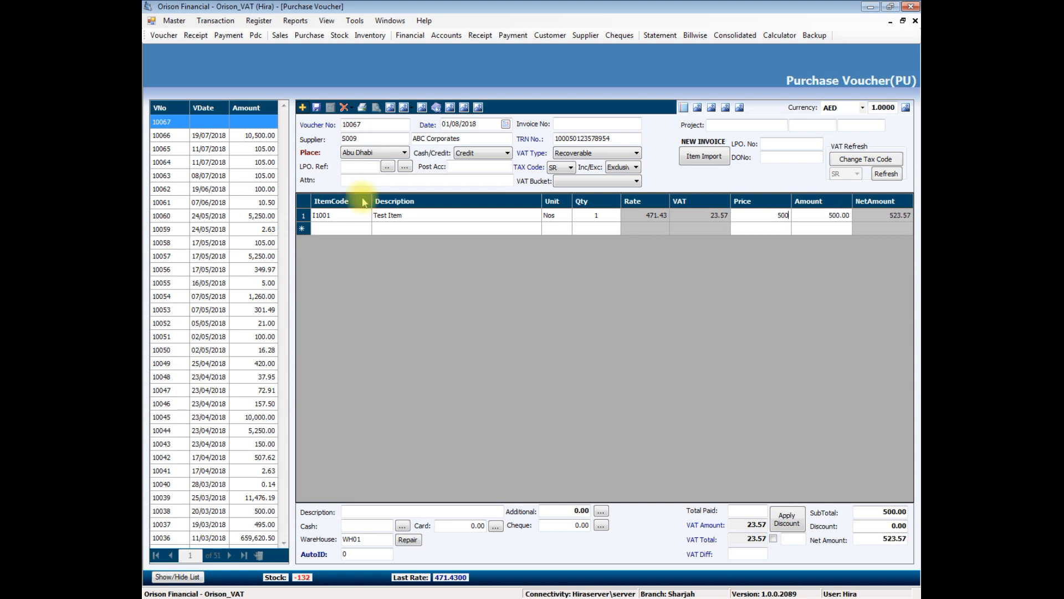
key("Return")
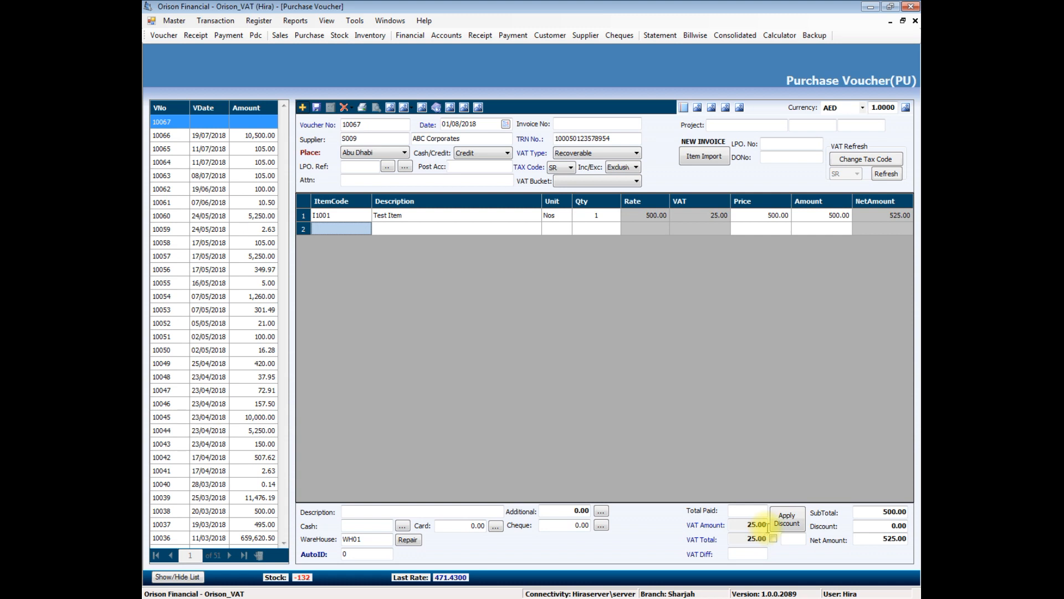
Step: Enter a VAT difference of 1 in the purchase voucher's totals
left_click(747, 554)
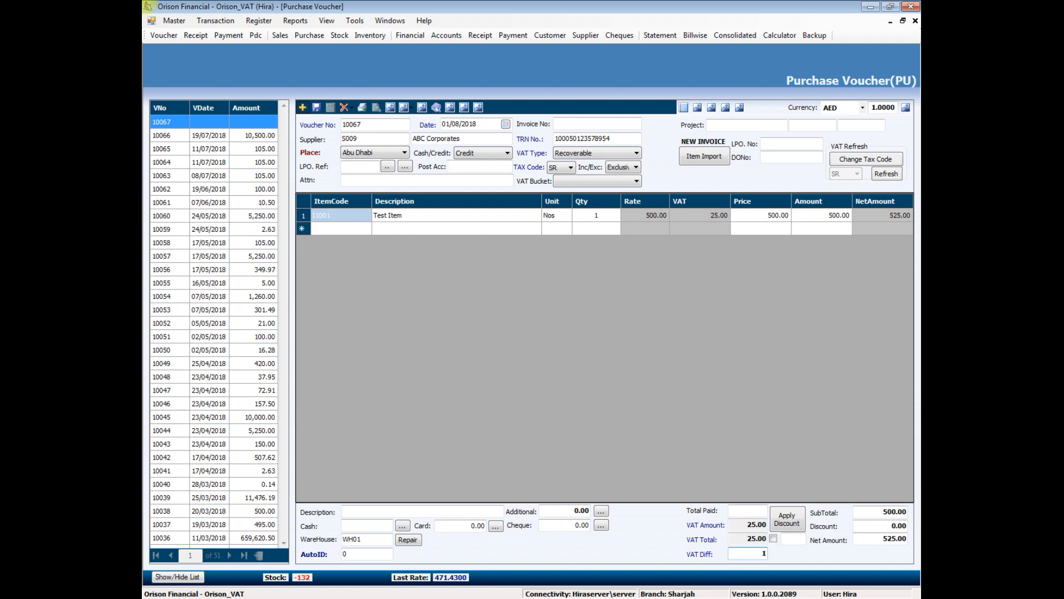
type("1")
key("Tab")
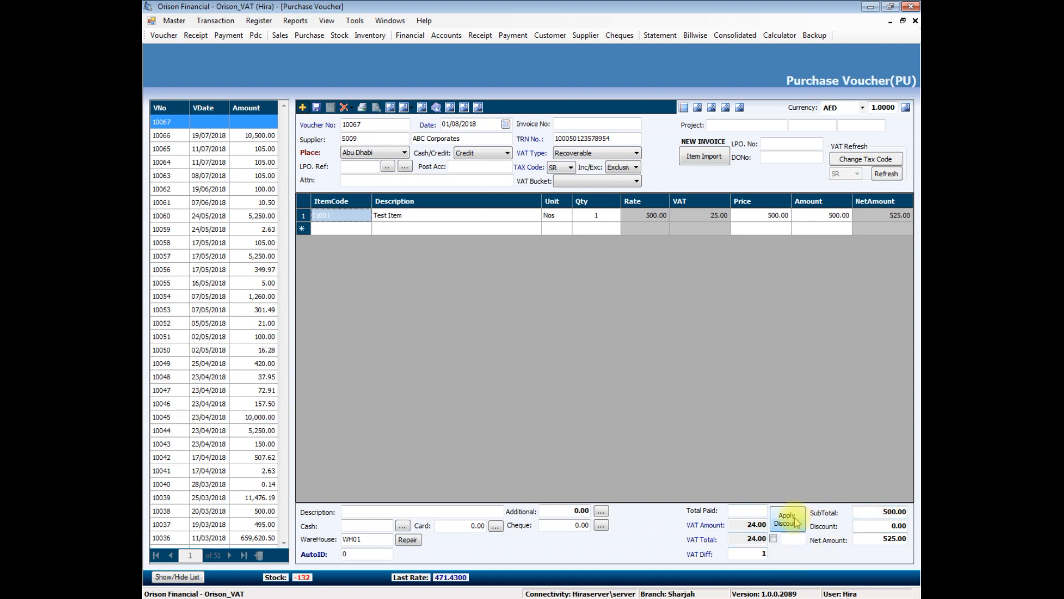
Step: Apply a discount of 10 to the purchase voucher and save it
left_click(883, 523)
type("10")
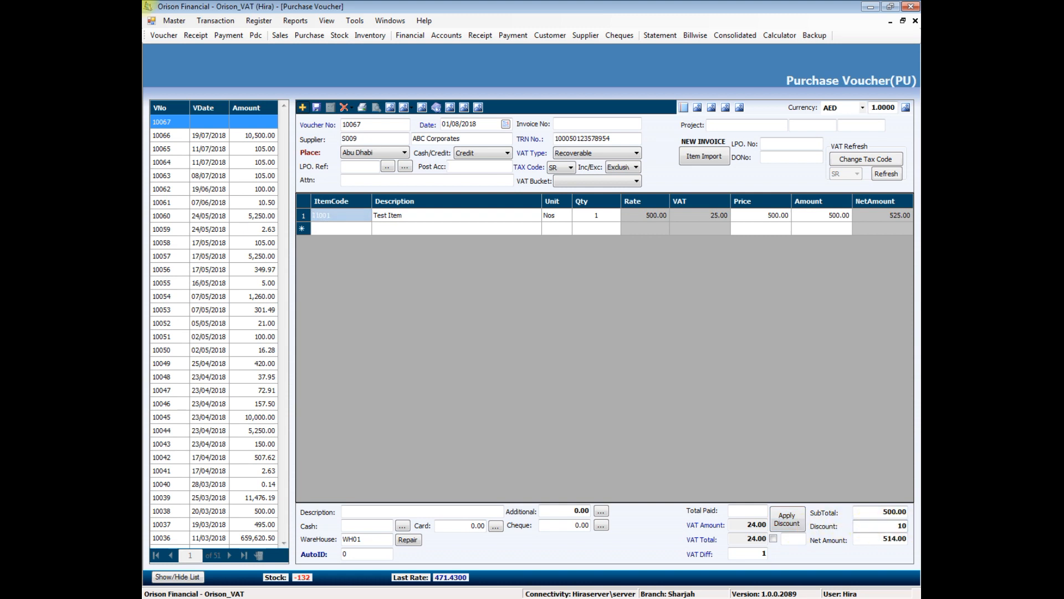
left_click(786, 520)
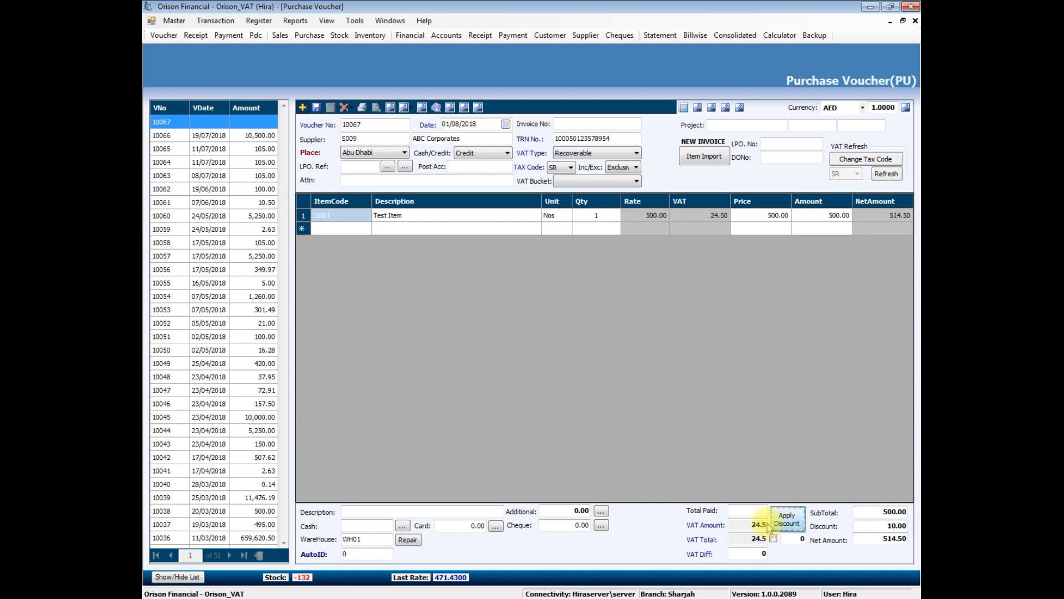
key("ctrl+s")
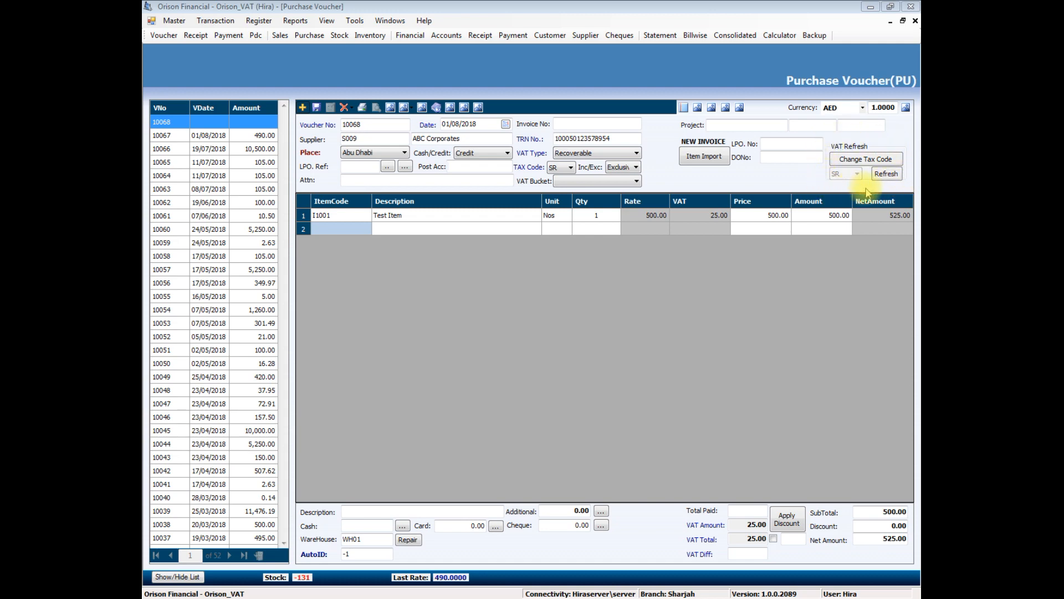
Step: Change the tax code of the new purchase voucher to ZR with a VAT refresh and save the voucher
left_click(886, 162)
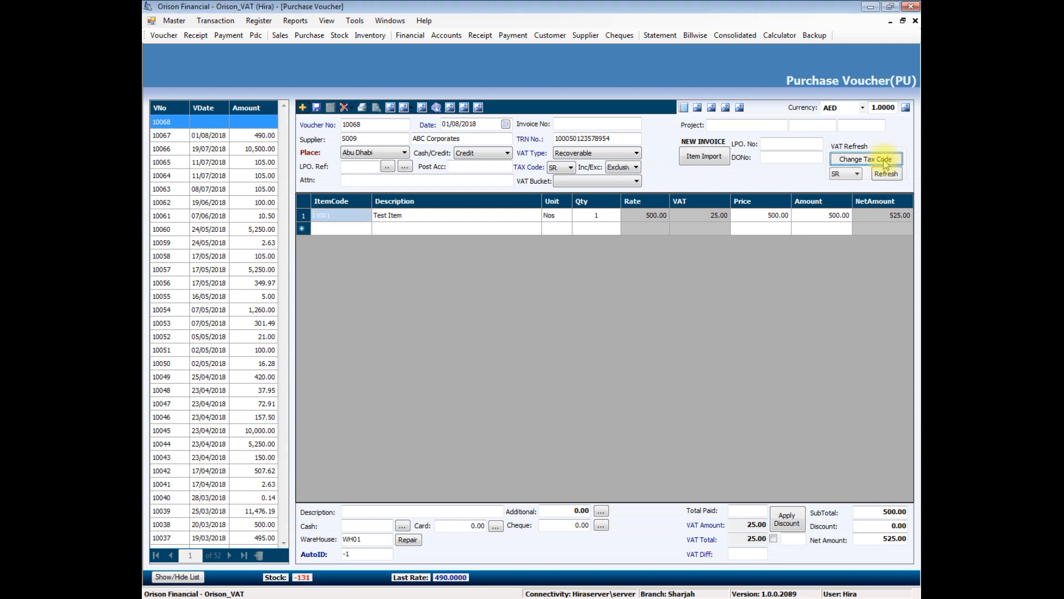
left_click(856, 174)
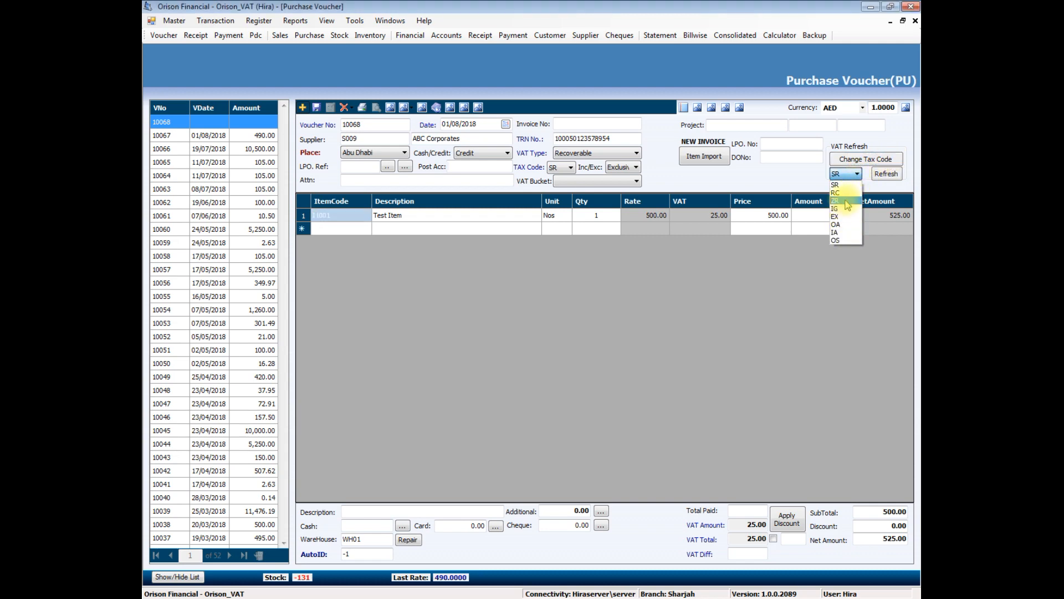
left_click(844, 200)
left_click(885, 173)
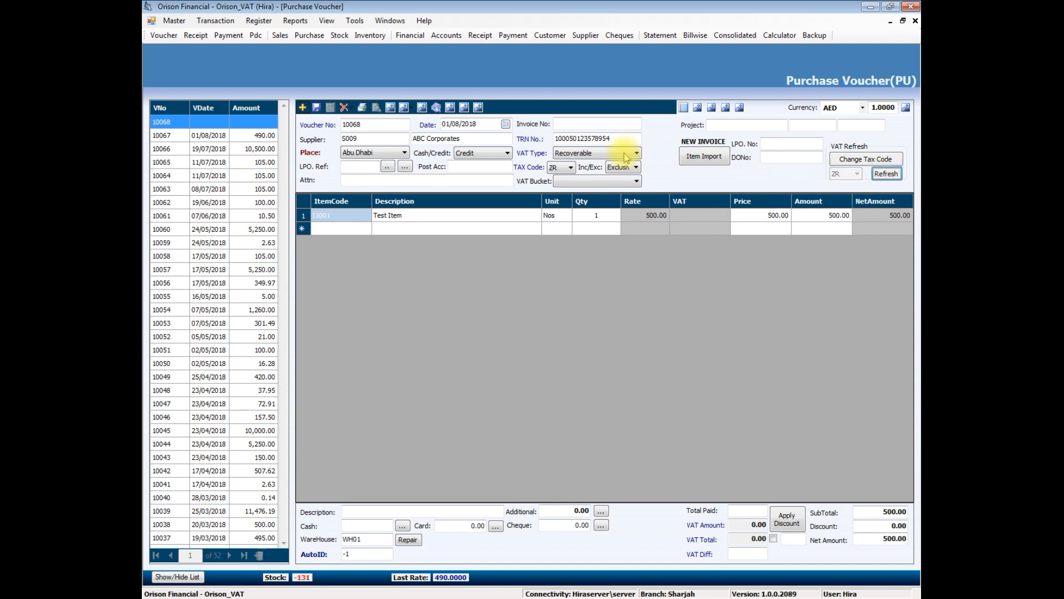
left_click(315, 109)
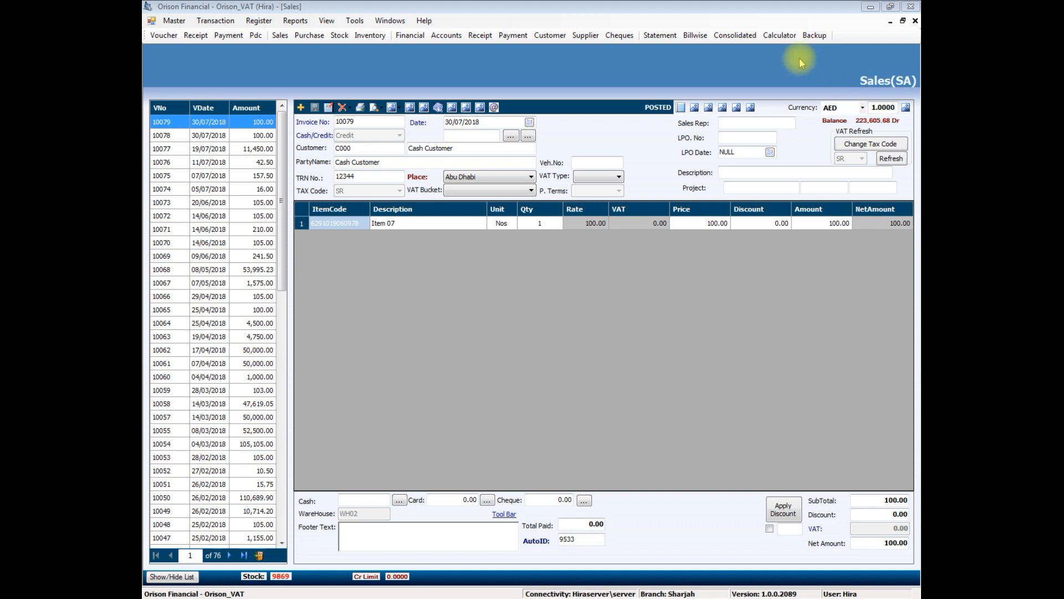
Step: Create a new sales invoice with Cash as the payment mode and XYZ Associates as the customer
left_click(301, 109)
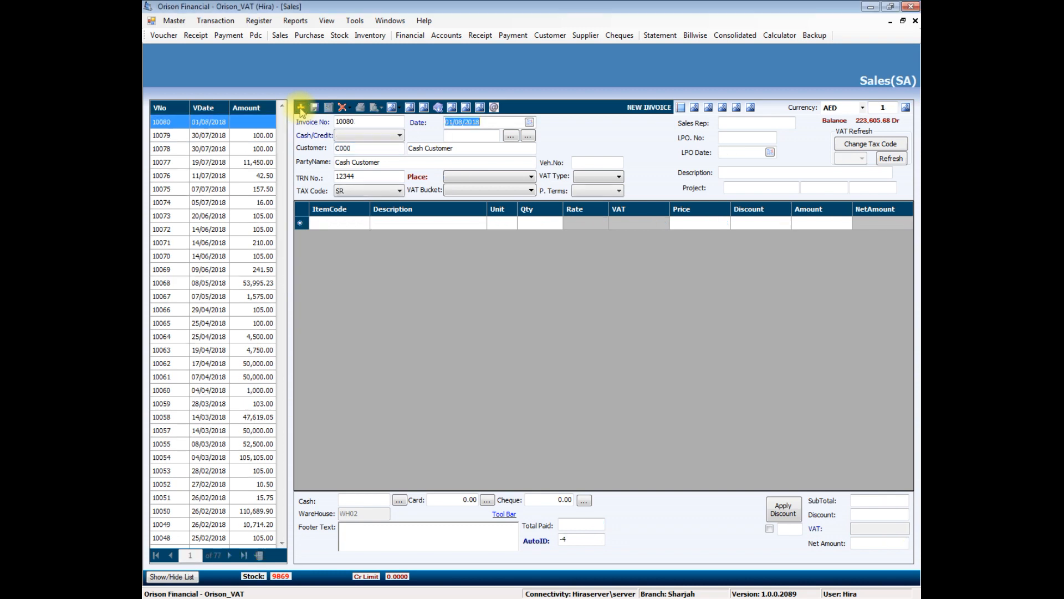
left_click(345, 139)
left_click(346, 145)
key("Tab")
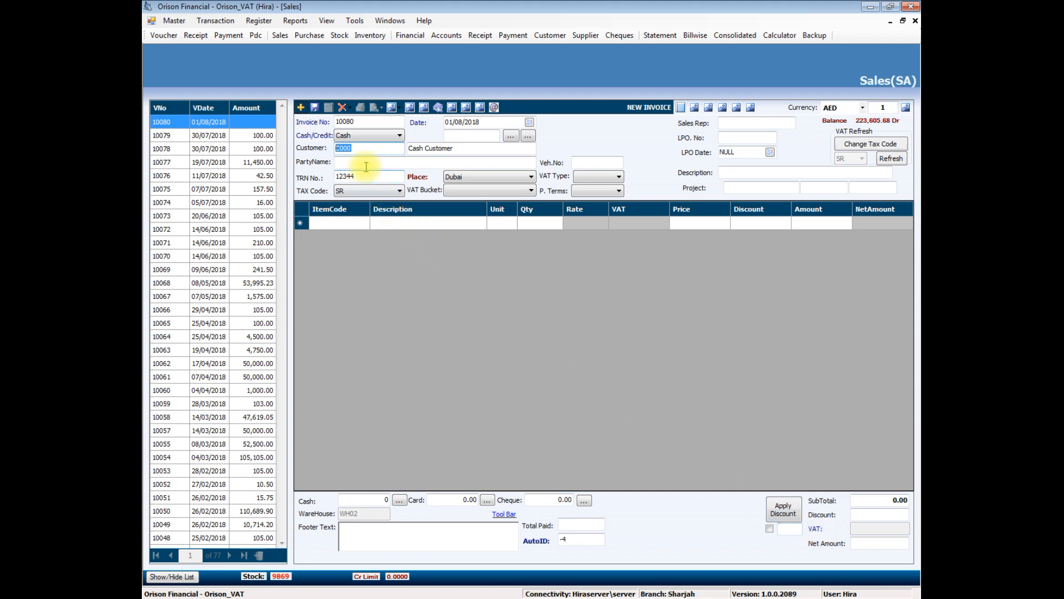
type("xyz")
key("Return")
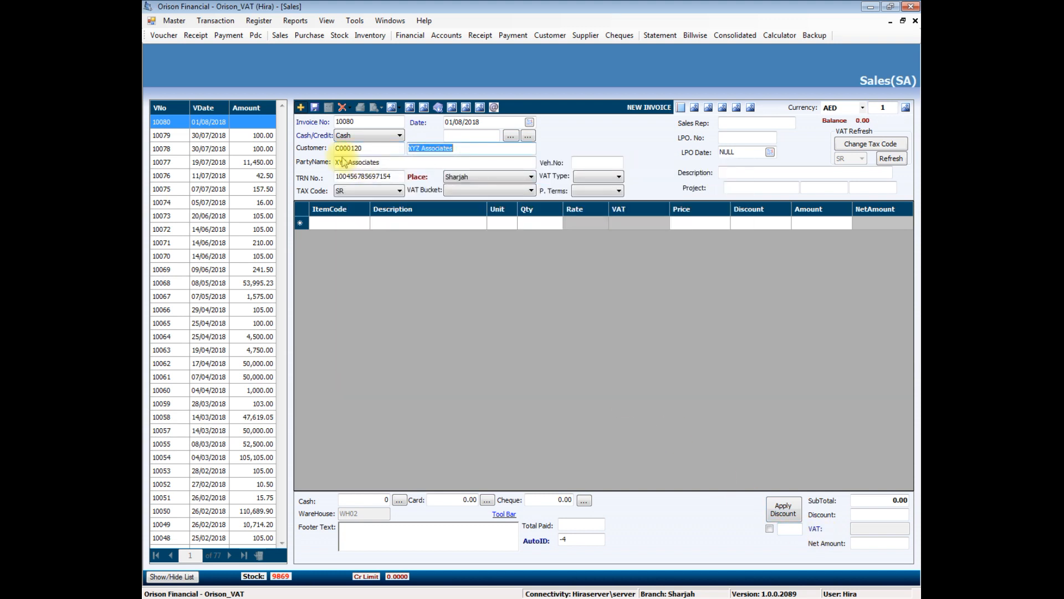
key("Return")
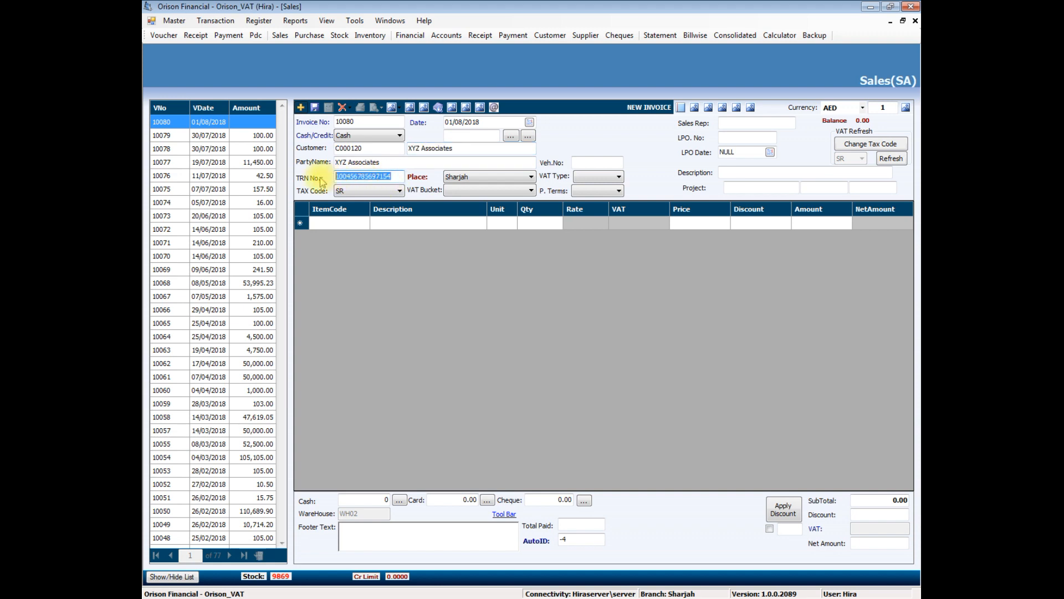
Step: Keep Sharjah as the place and SR as the tax code, and set the sales invoice's VAT type to Exclusive
left_click(484, 178)
left_click(484, 179)
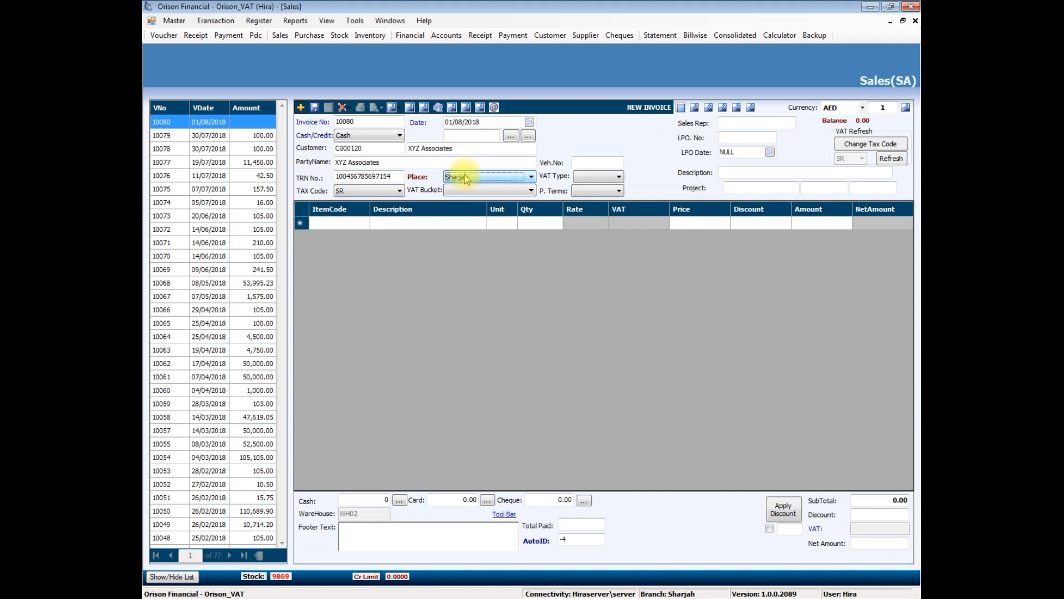
left_click(380, 194)
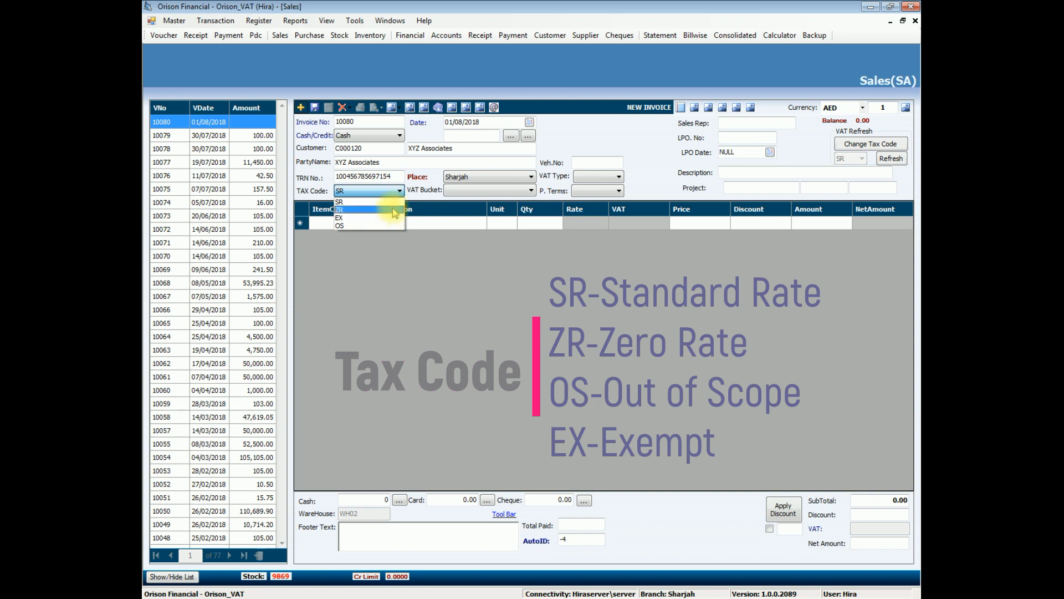
left_click(447, 186)
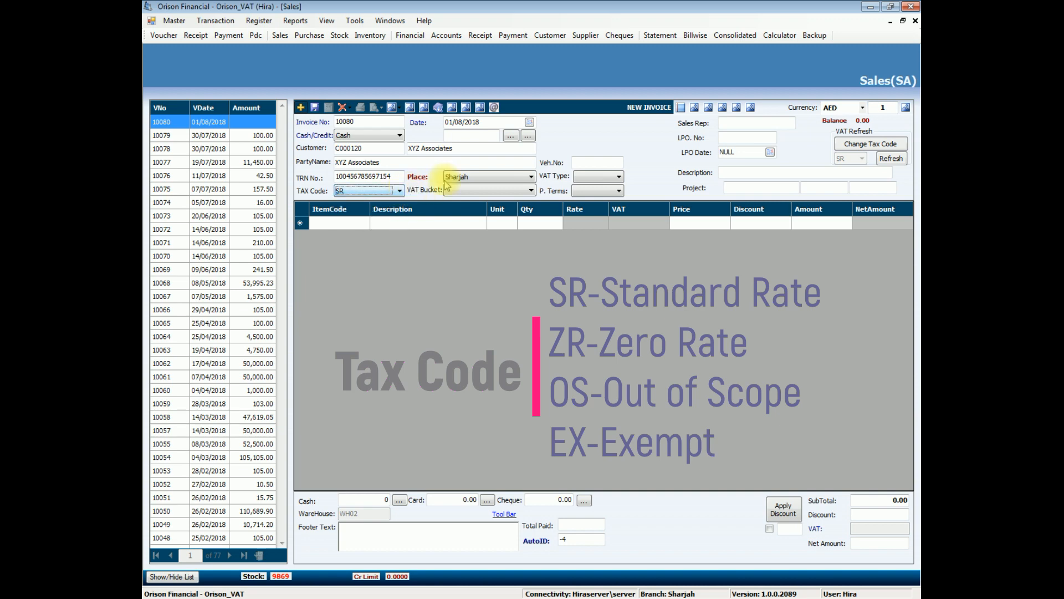
left_click(596, 177)
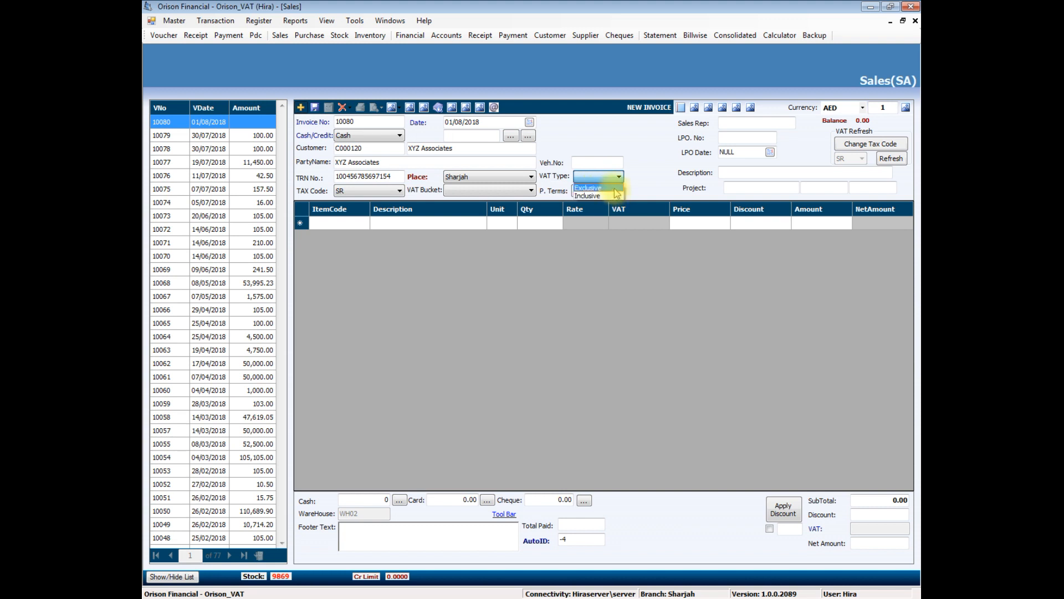
left_click(593, 188)
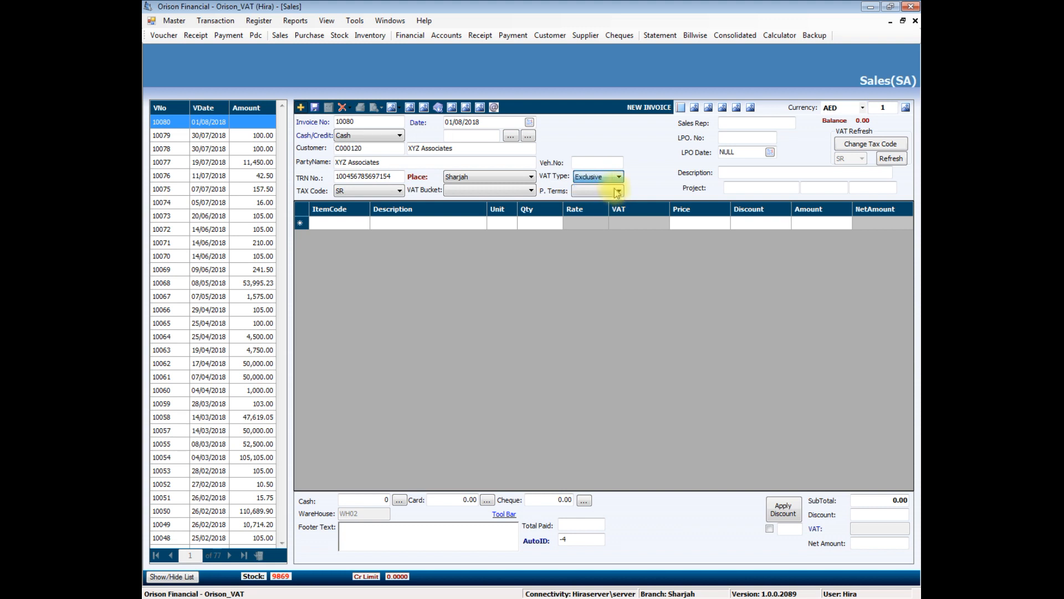
Step: Add Test Item (I1001) to the sales invoice with a quantity of 10
left_click(337, 224)
type("test")
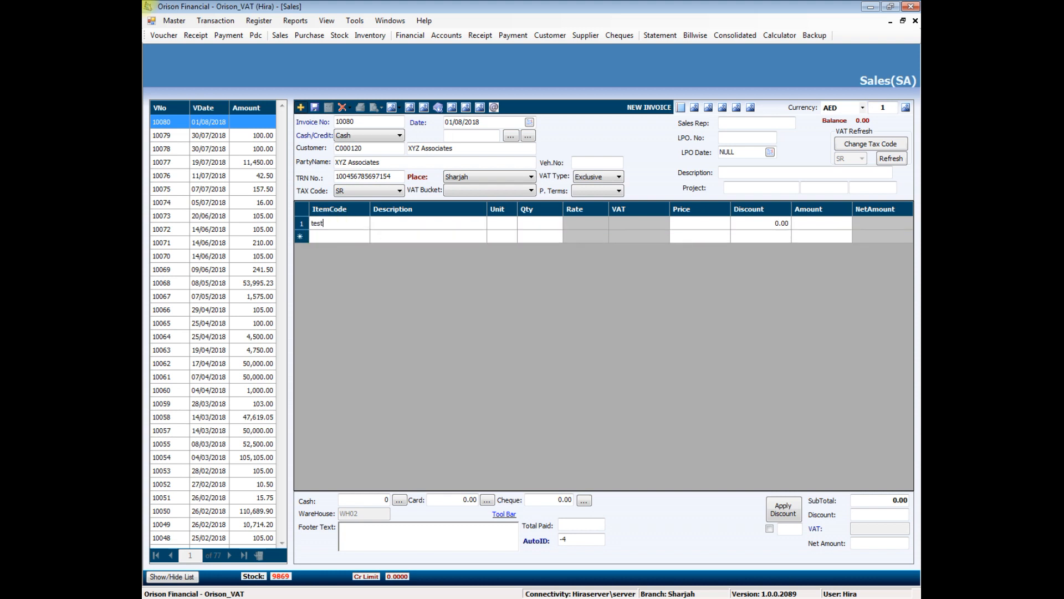
key("Down")
key("Return")
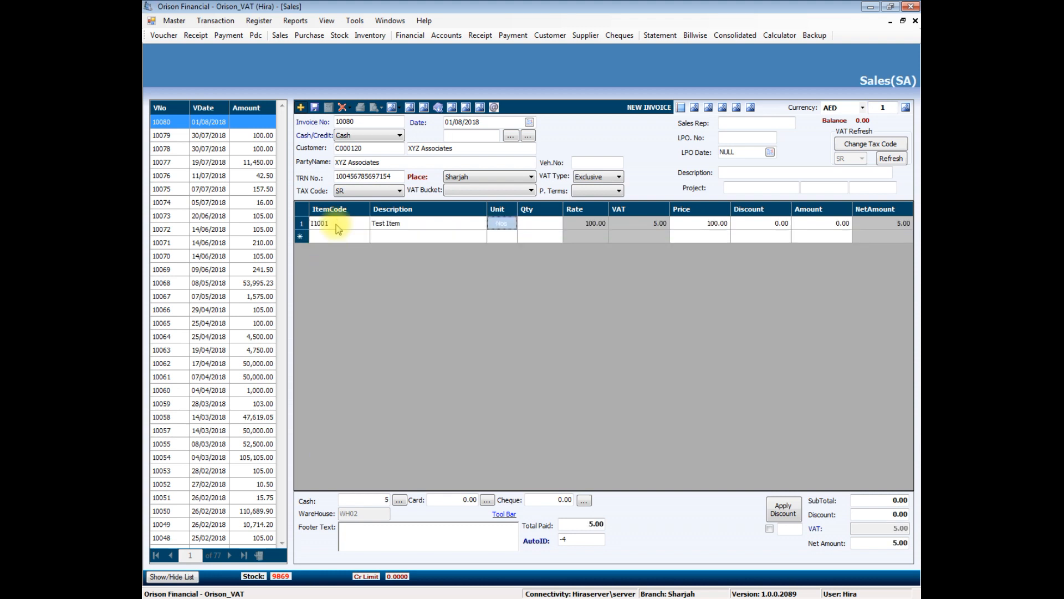
type("10")
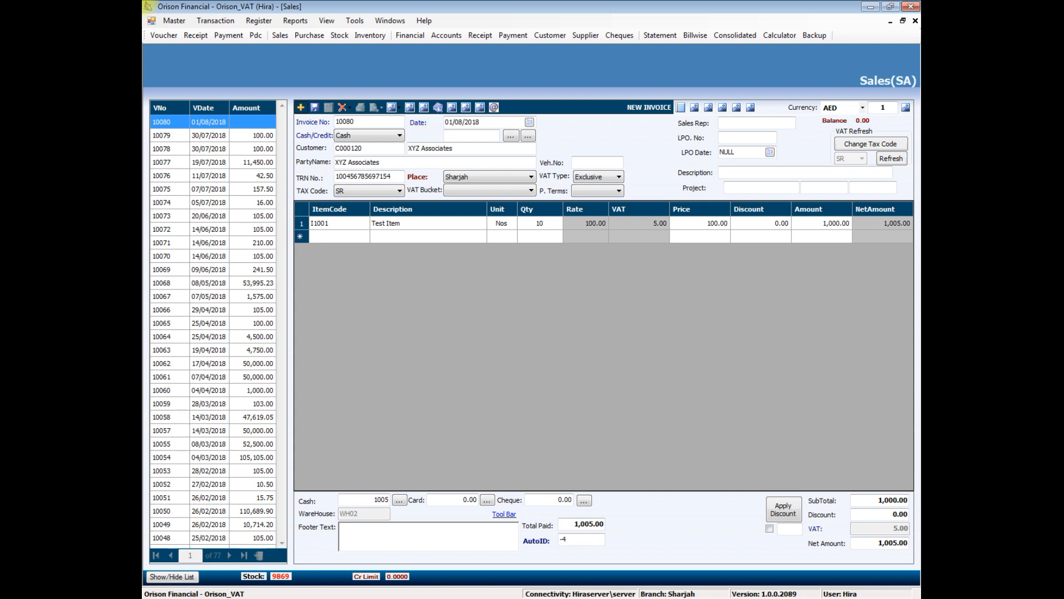
key("Return")
key("Return")
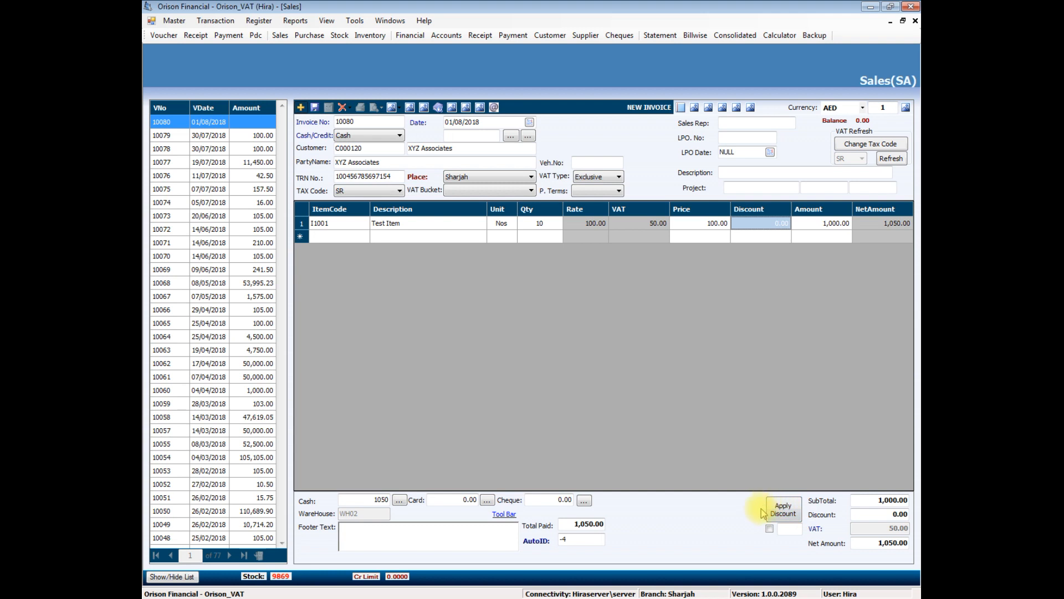
Step: Set the sales invoice's overall discount to 5 and apply it to the item line
left_click(884, 514)
type("5")
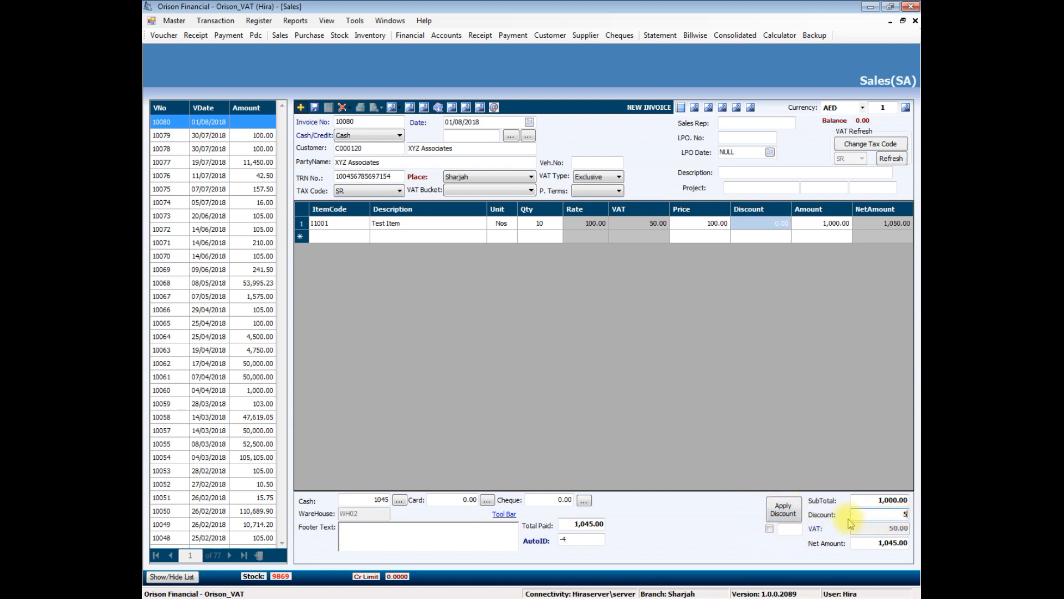
left_click(780, 516)
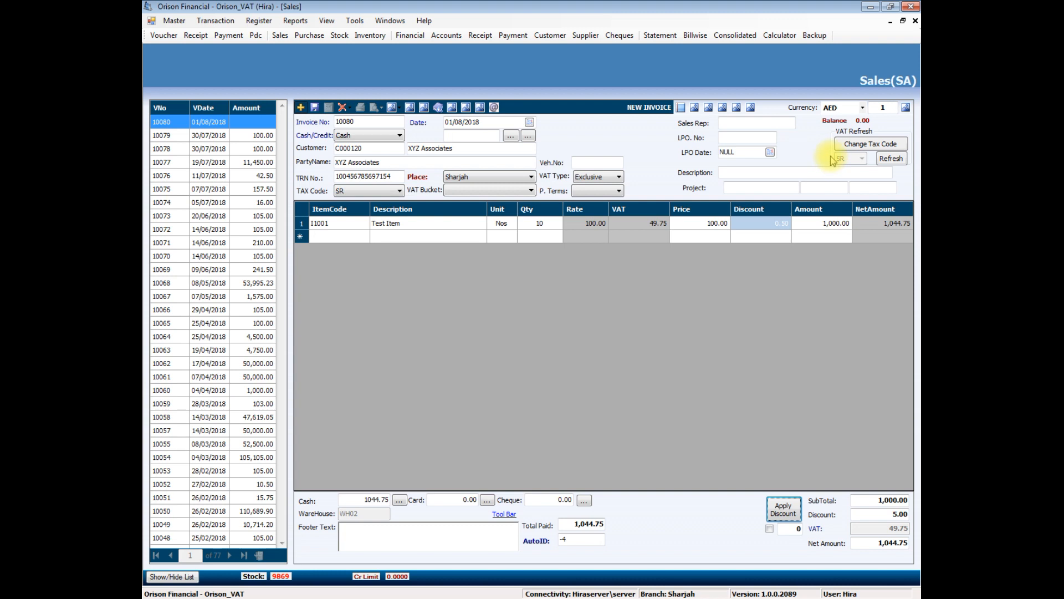
Step: Refresh the invoice's VAT with the tax code kept at SR and save the sales invoice
left_click(860, 146)
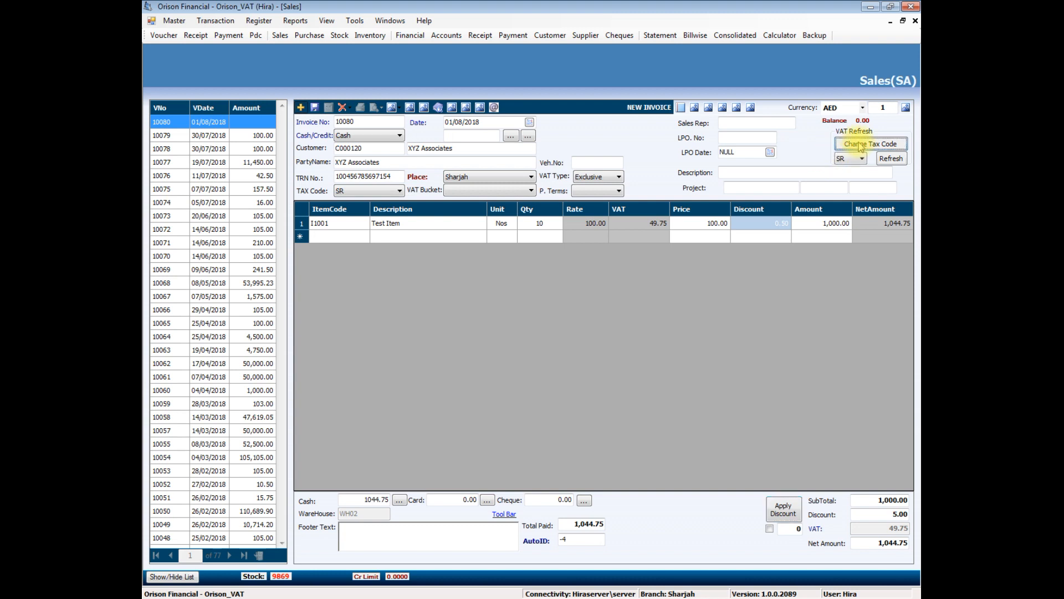
left_click(861, 159)
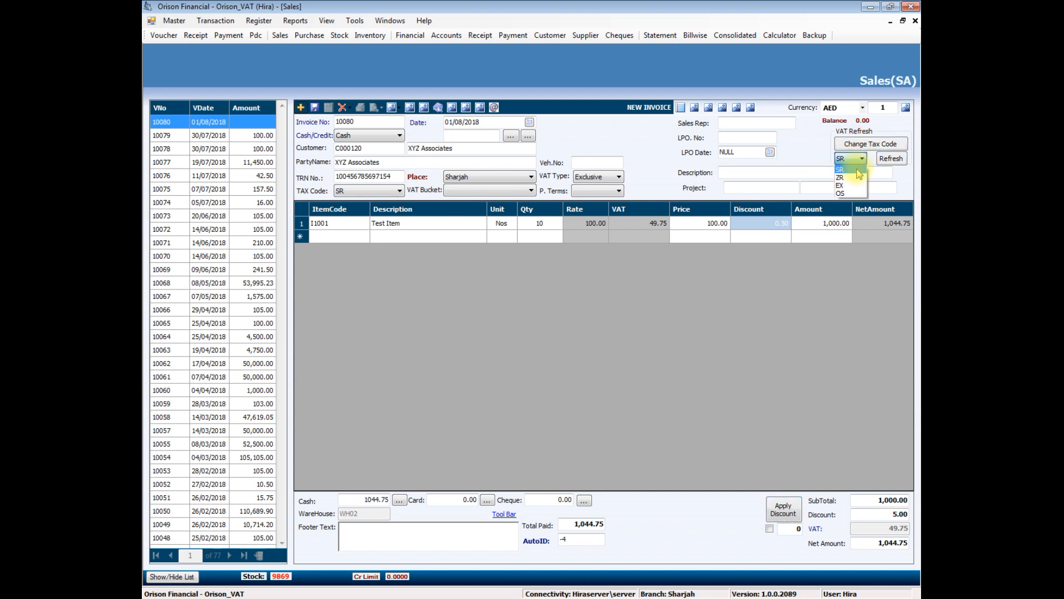
left_click(893, 163)
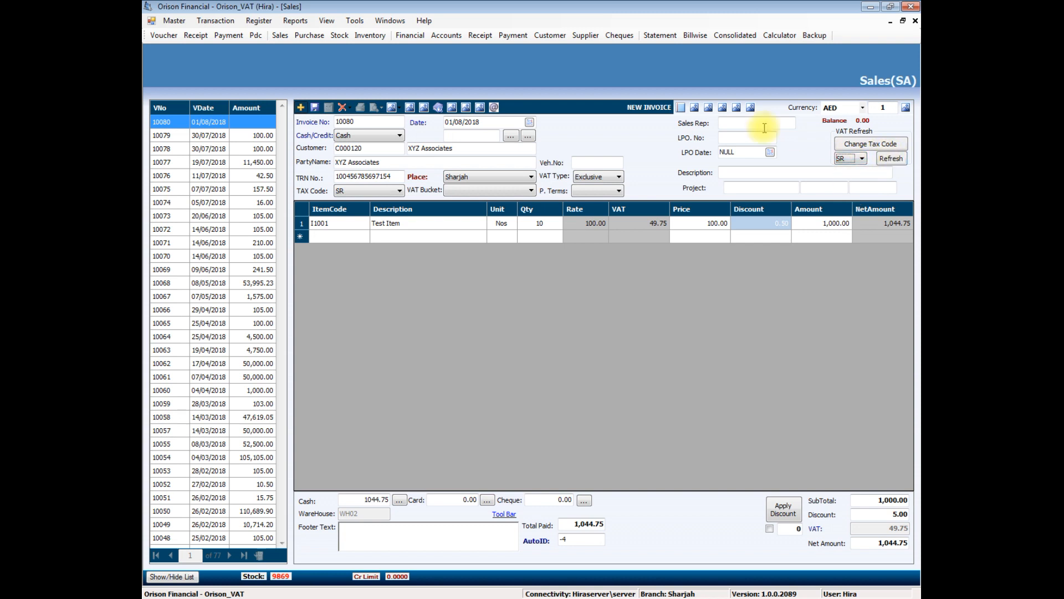
left_click(314, 109)
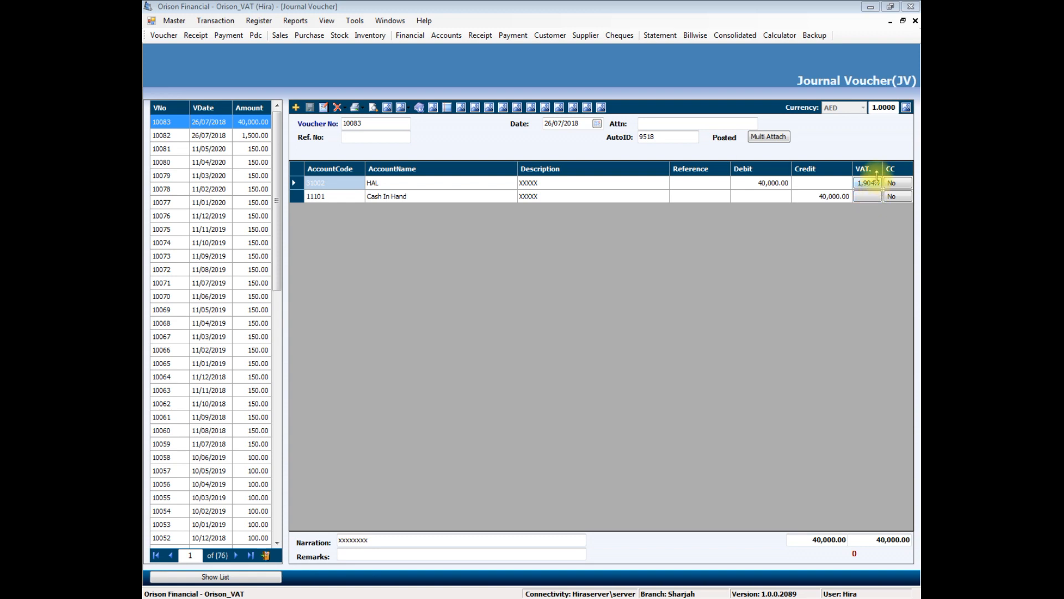
Step: Create a new journal voucher and debit the Refreshment Account with 500
left_click(296, 111)
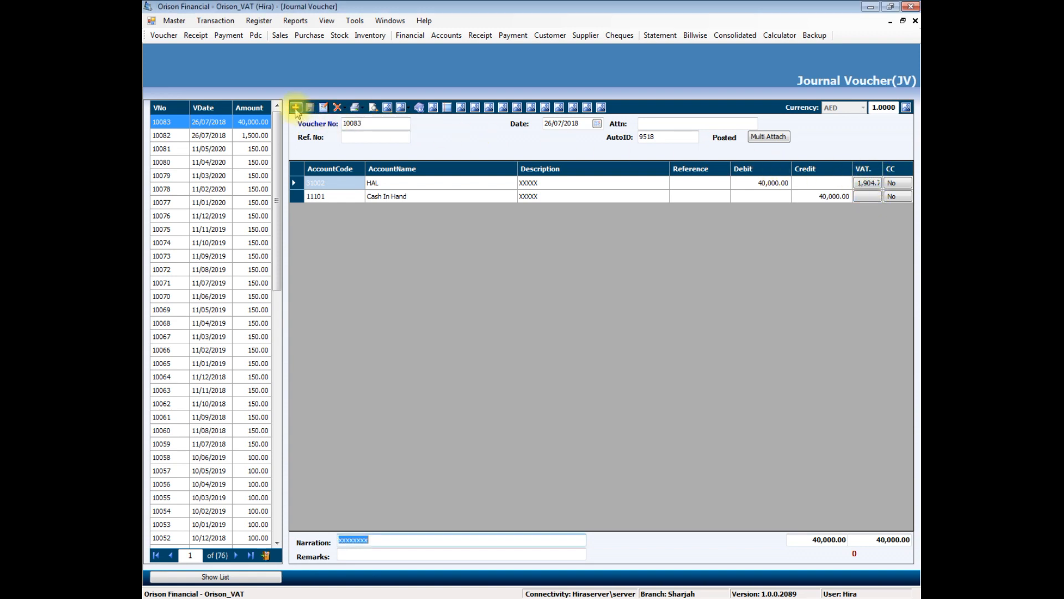
left_click(296, 110)
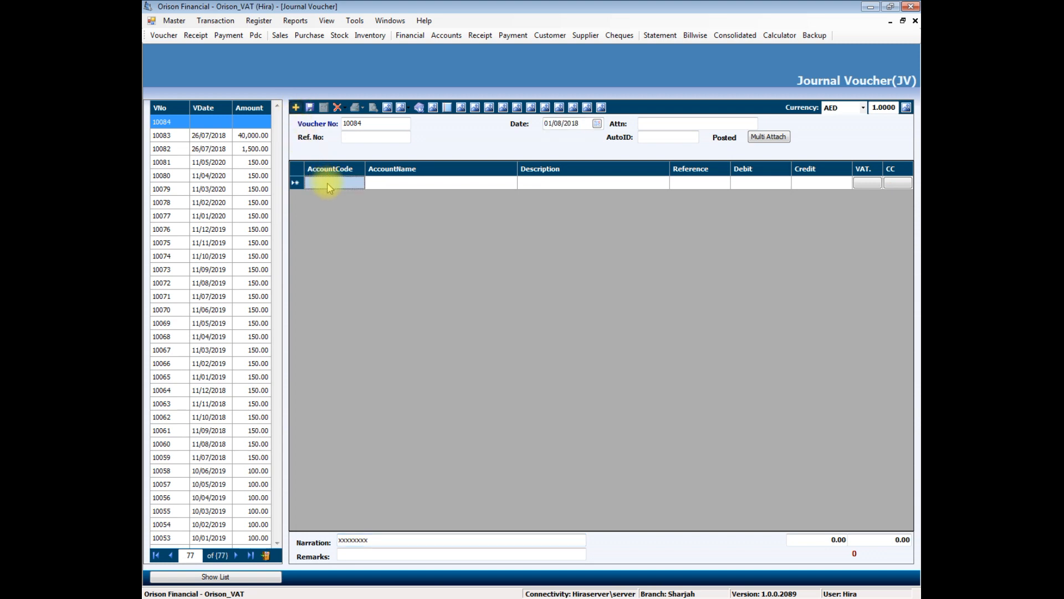
type("refre")
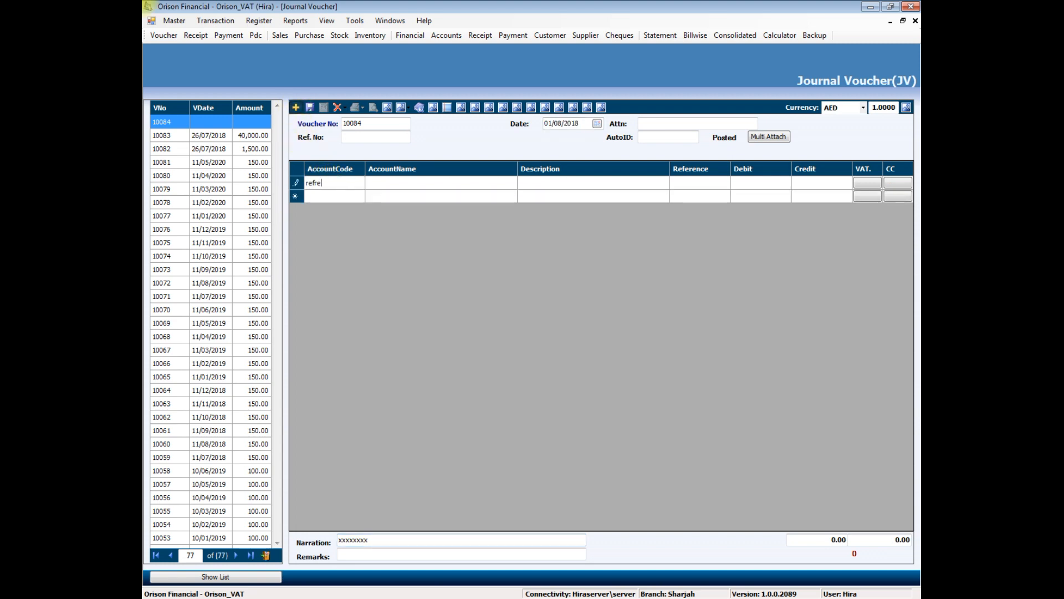
key("Return")
key("Return")
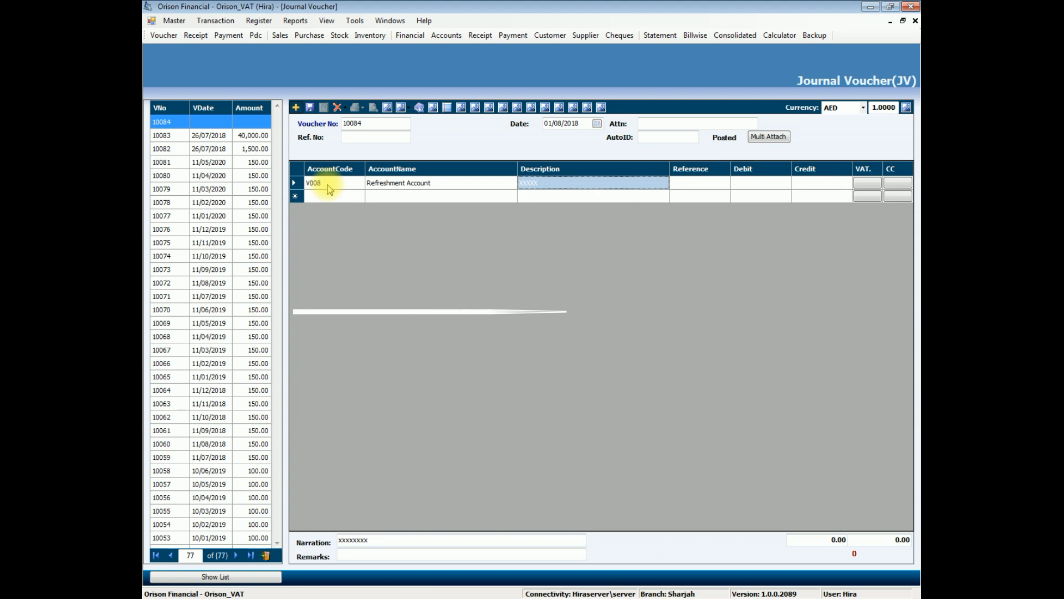
key("Return")
key("Return")
type("500")
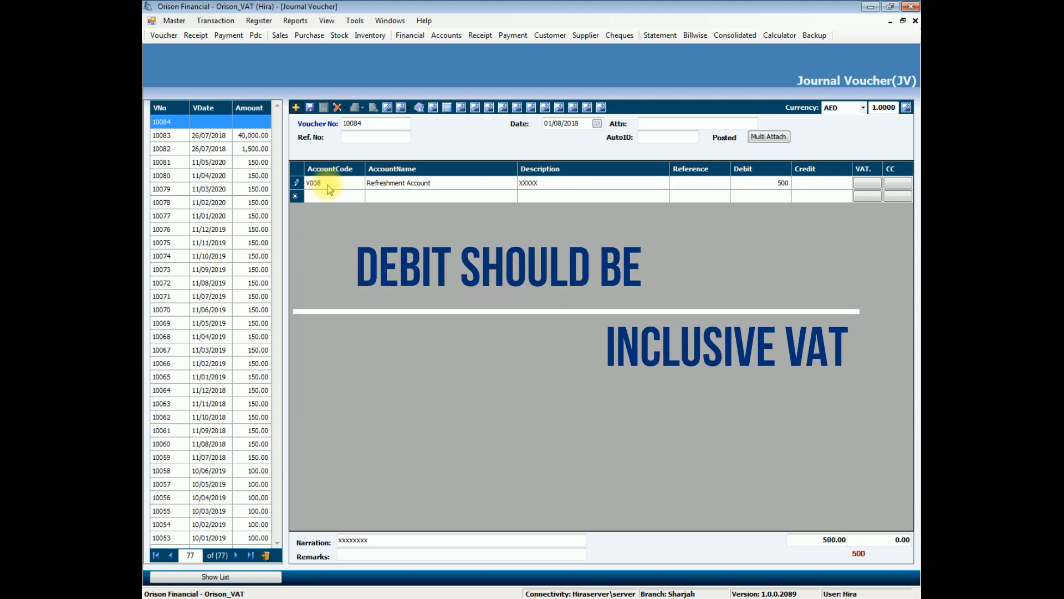
key("Return")
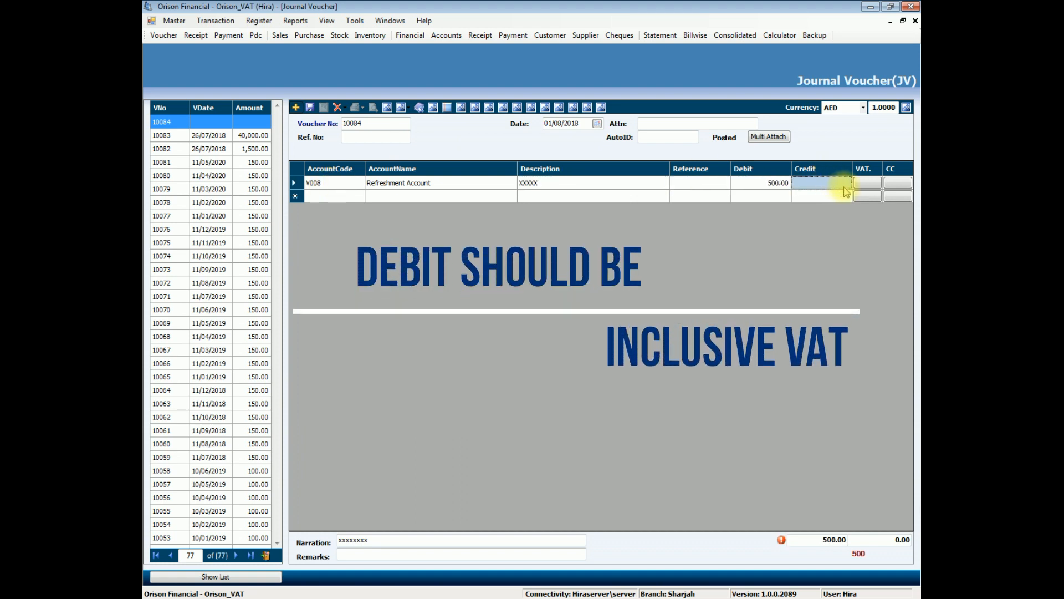
Step: Open the VAT details of the Refreshment Account line and enter invoice number 02568 with the date 01/08/2018
left_click(866, 184)
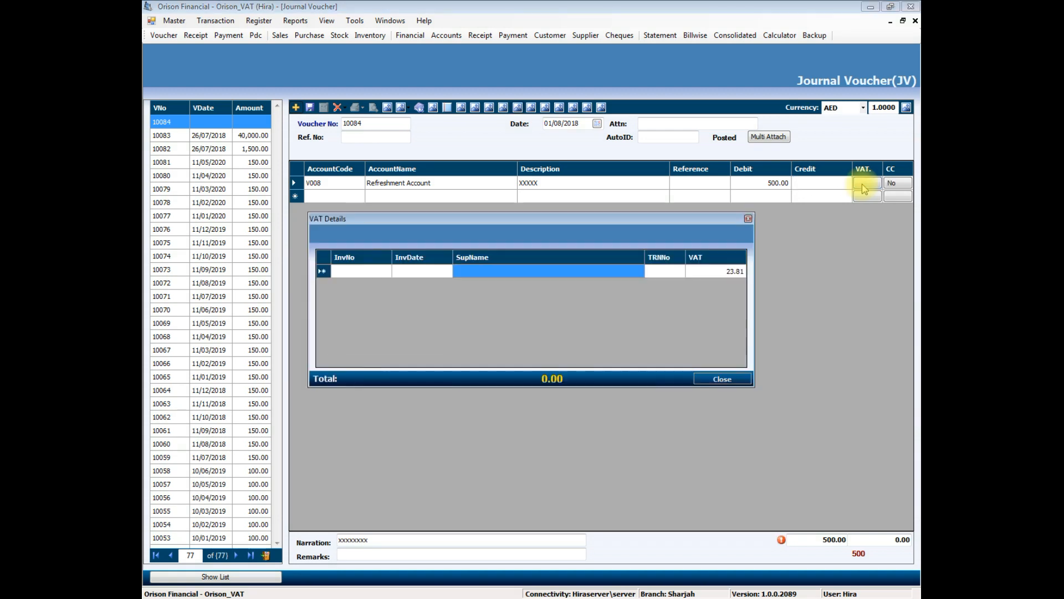
left_click(357, 275)
type("02568")
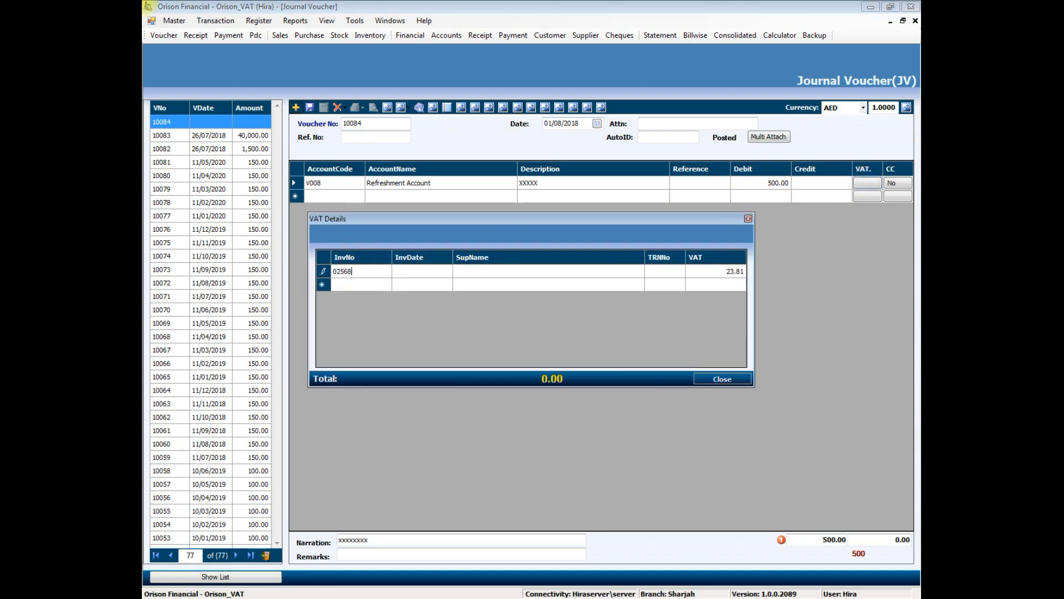
key("Return")
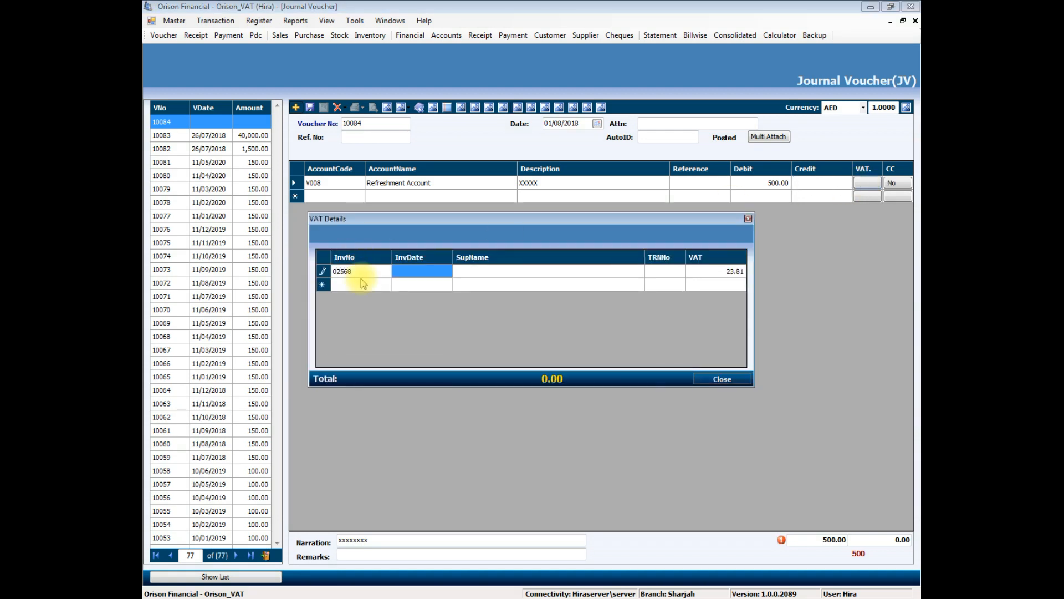
key("alt+Down")
key("Return")
key("Return")
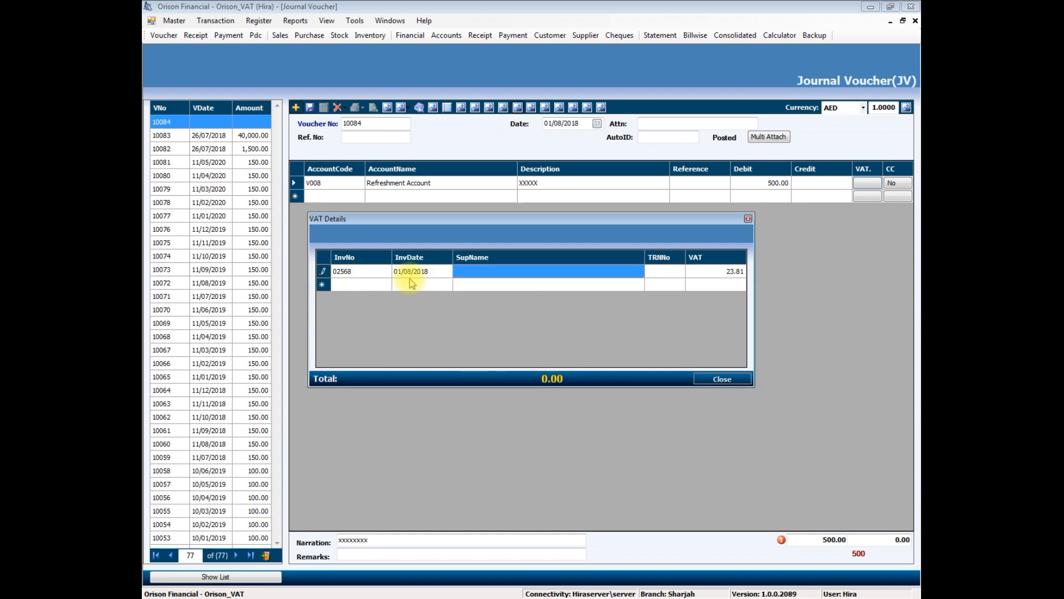
Step: Enter KFC Restaurant as the supplier with a placeholder TRN of x characters, and close the VAT details
type("KFC Restaurant")
left_click(655, 274)
type("xxxxxxxxxxxx")
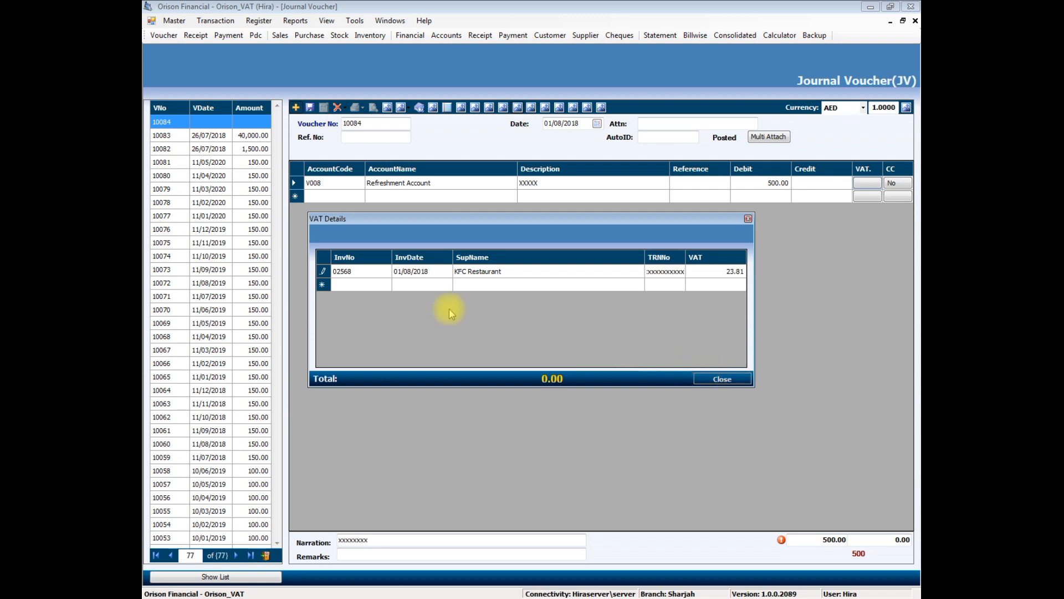
left_click(323, 274)
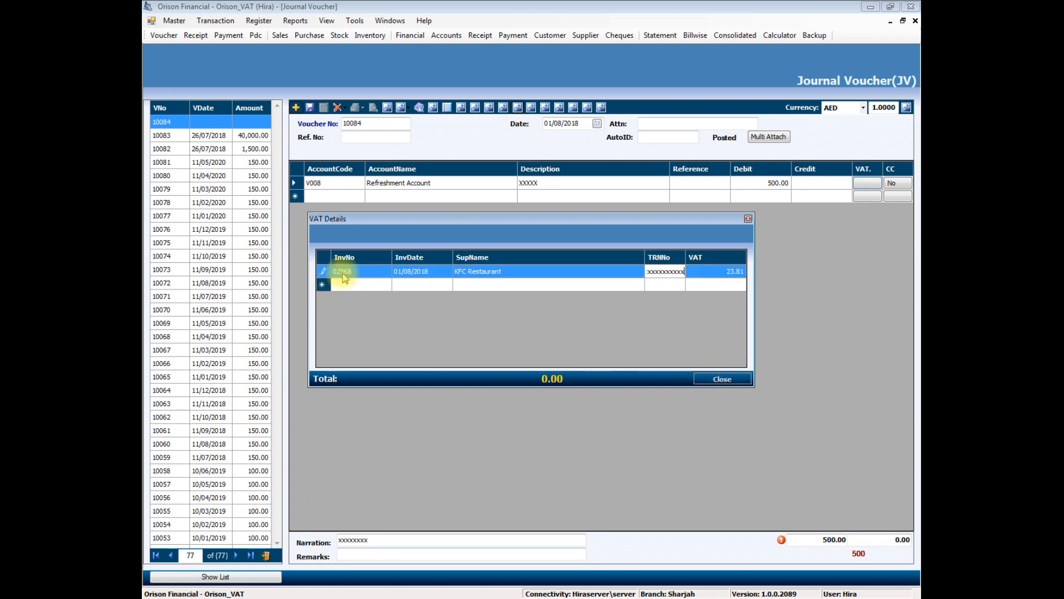
left_click(735, 382)
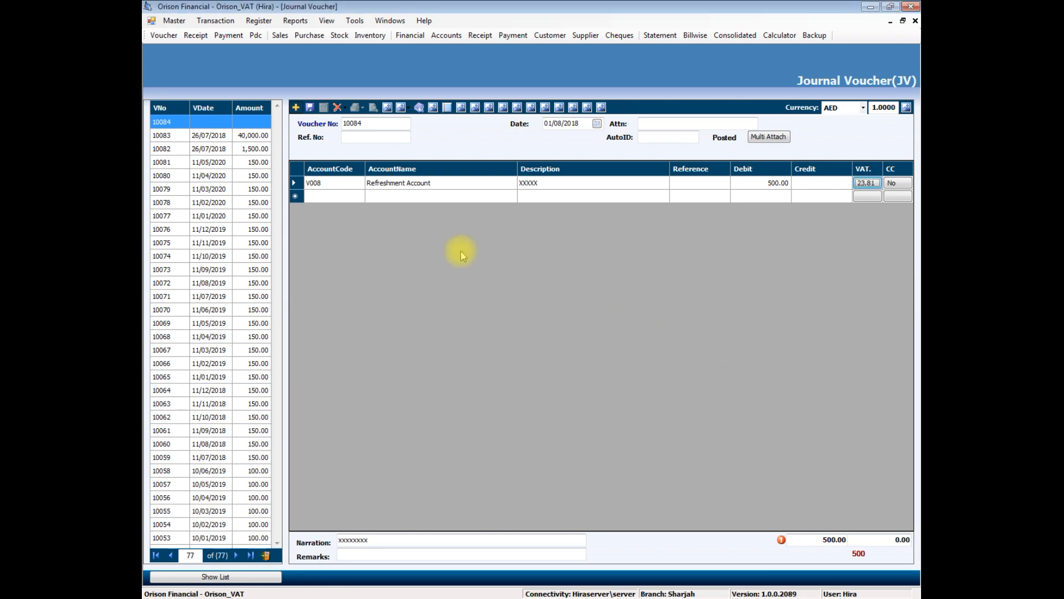
Step: Add a Cash In Hand line with a credit of 500 and save the journal voucher
type("cash")
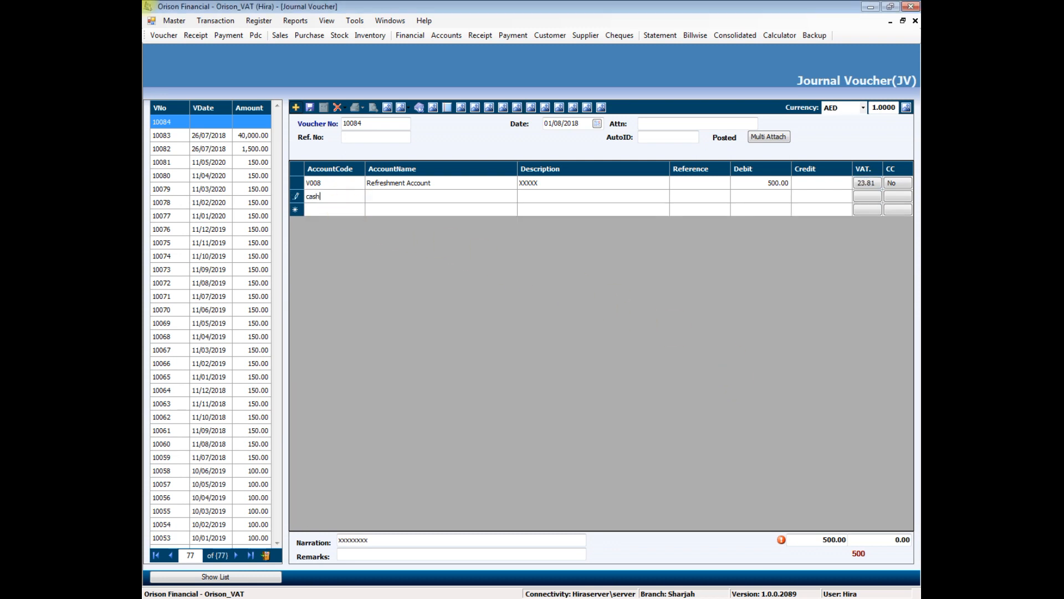
key("Return")
key("Down")
key("Return")
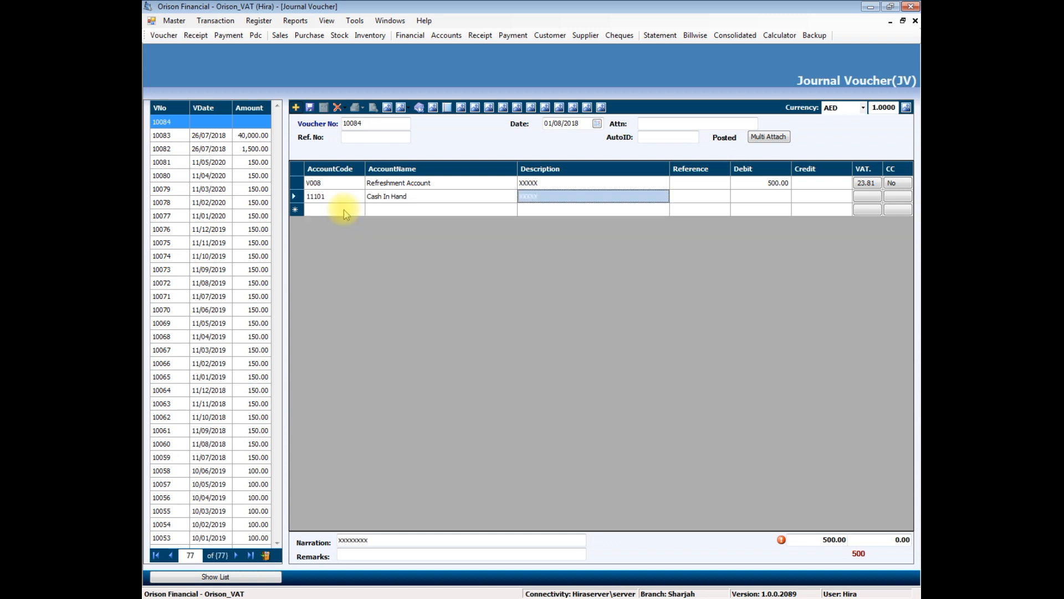
key("Return")
key("Return")
key("Return")
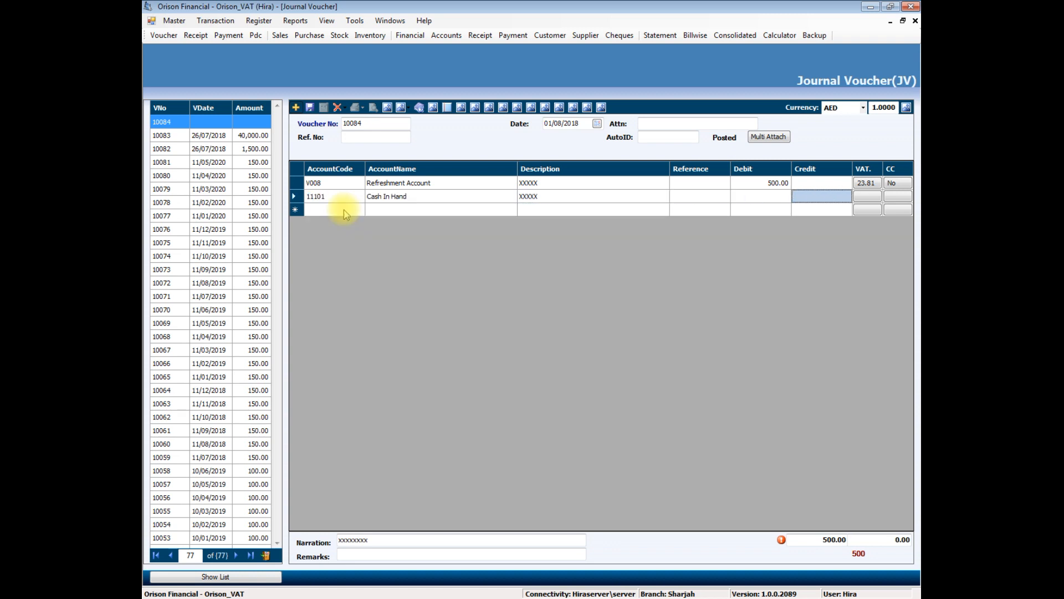
type("500")
key("Return")
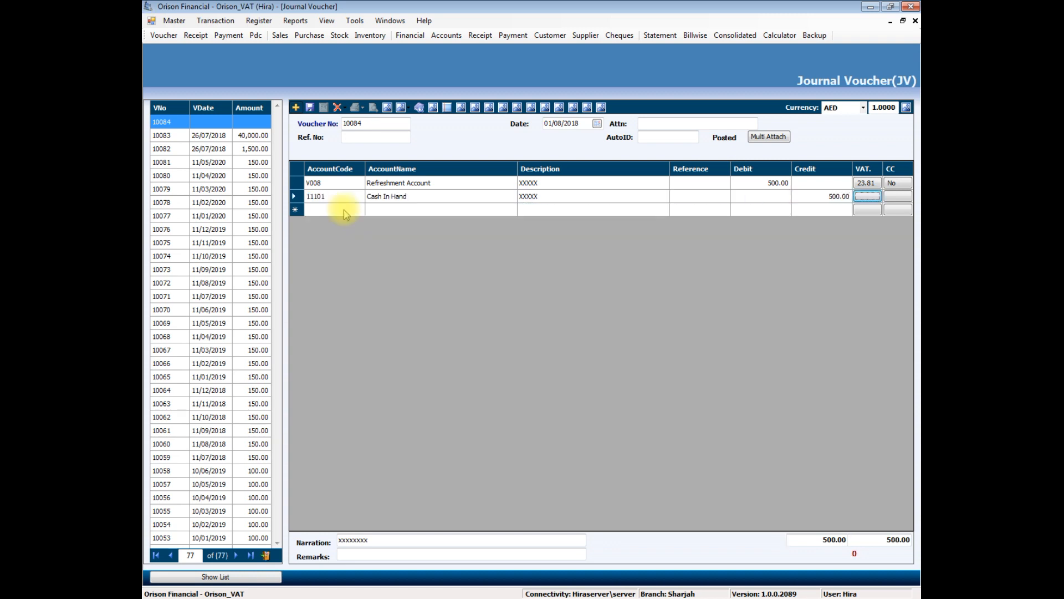
left_click(309, 111)
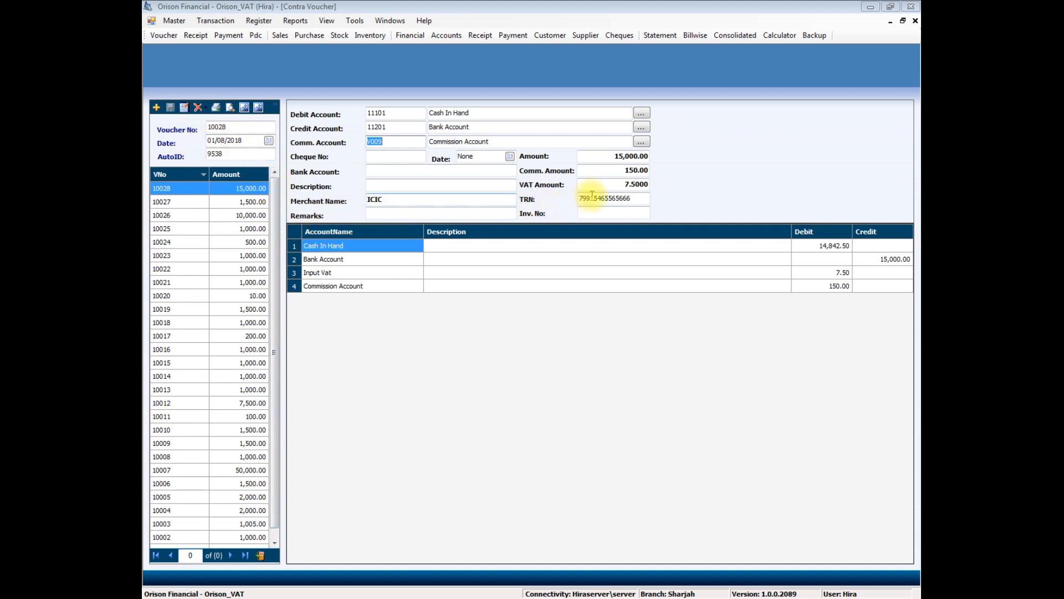
Step: Create a new contra voucher and choose Commission Account as its commission account
left_click(158, 108)
left_click(391, 142)
type("co")
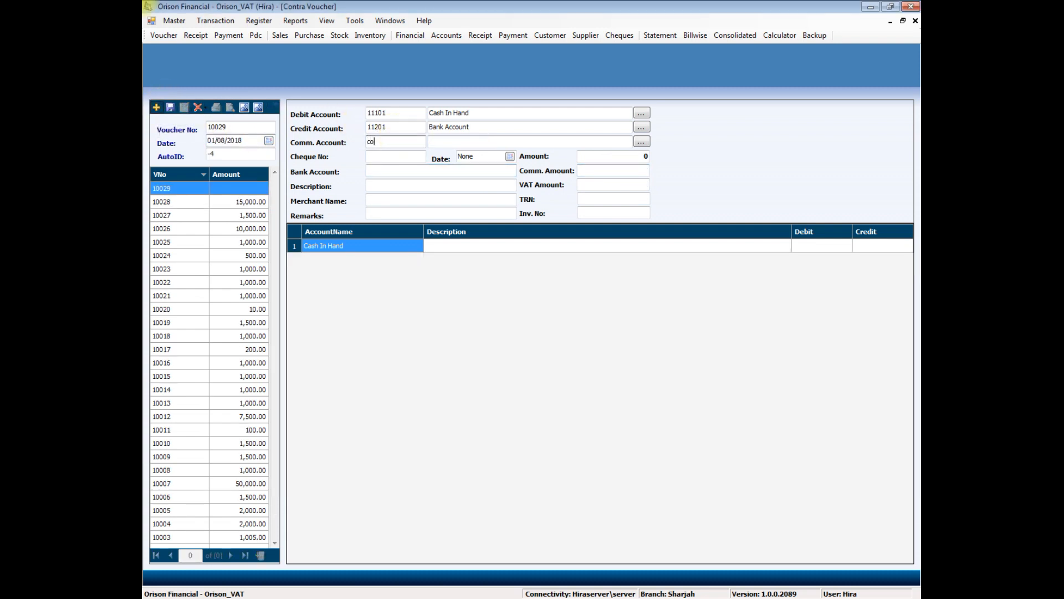
type("mm")
key("Return")
key("Return")
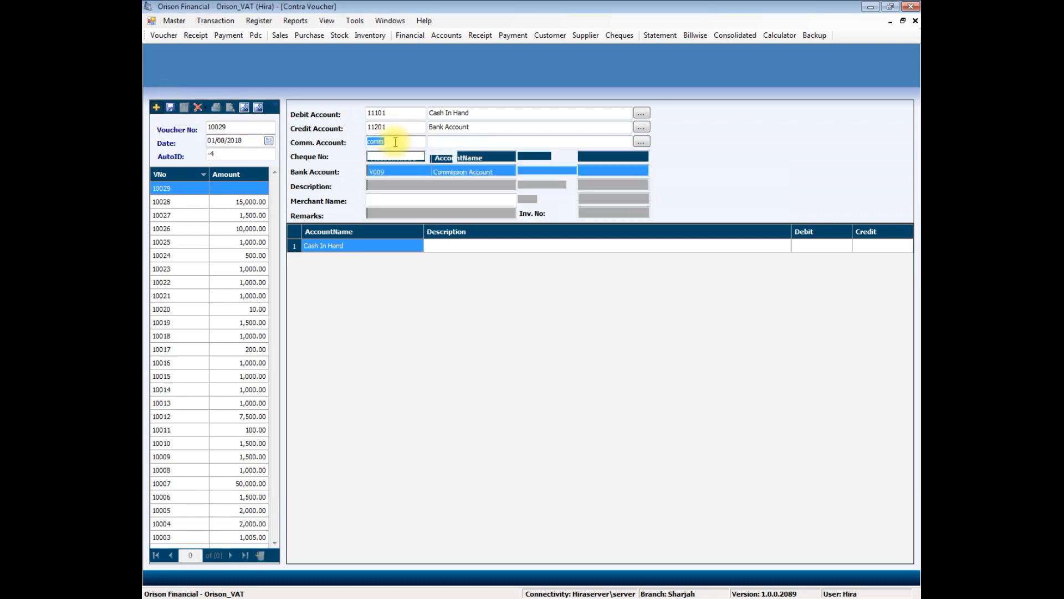
Step: Set the contra voucher's amount to 15000 and its commission amount to 1500
left_click(616, 157)
type("15000")
left_click(624, 169)
type("1500")
key("Return")
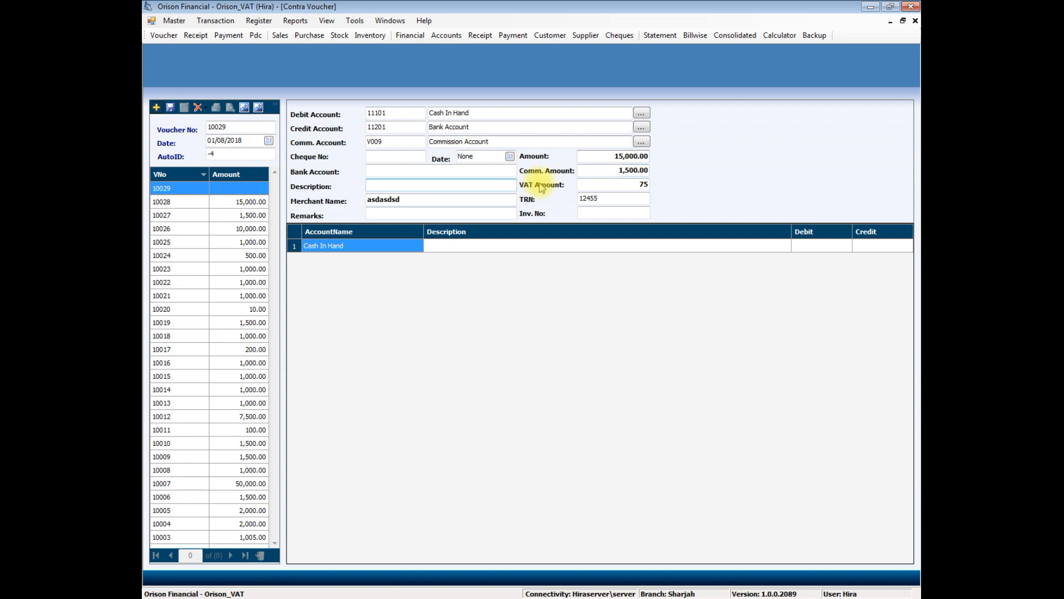
Step: Replace the contra voucher's merchant name with FED, fill in the merchant's TRN, and select the VAT amount
left_click_drag(406, 200, 360, 200)
key("BackSpace")
key("BackSpace")
key("BackSpace")
key("BackSpace")
key("BackSpace")
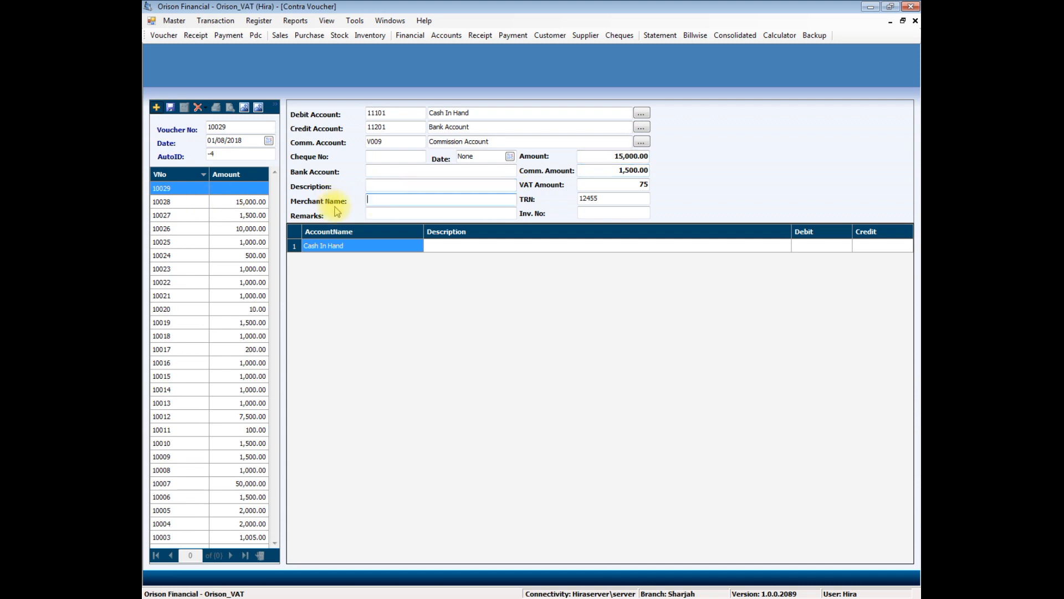
key("Return")
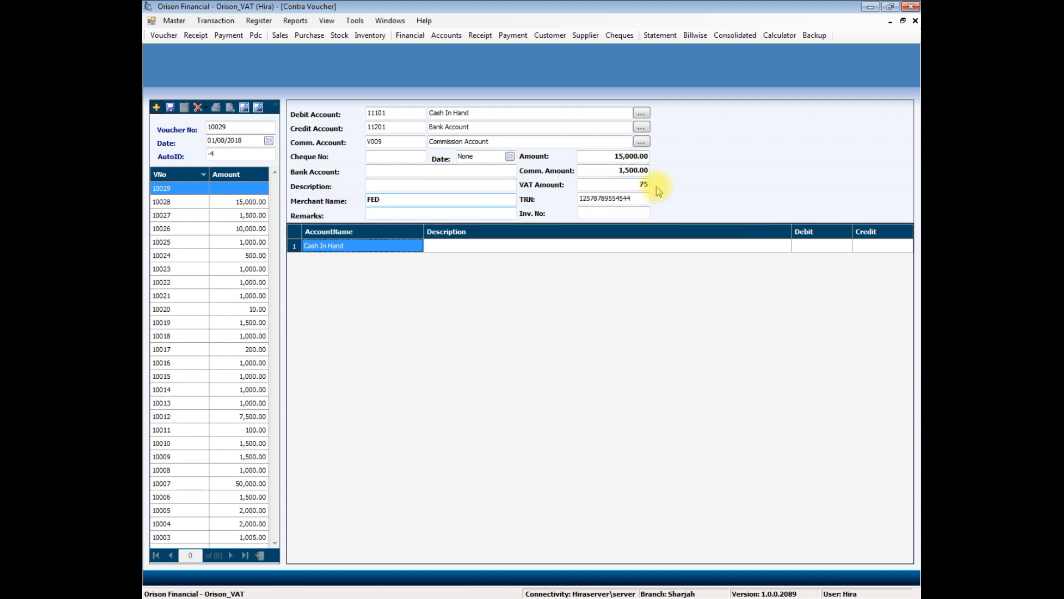
double_click(643, 184)
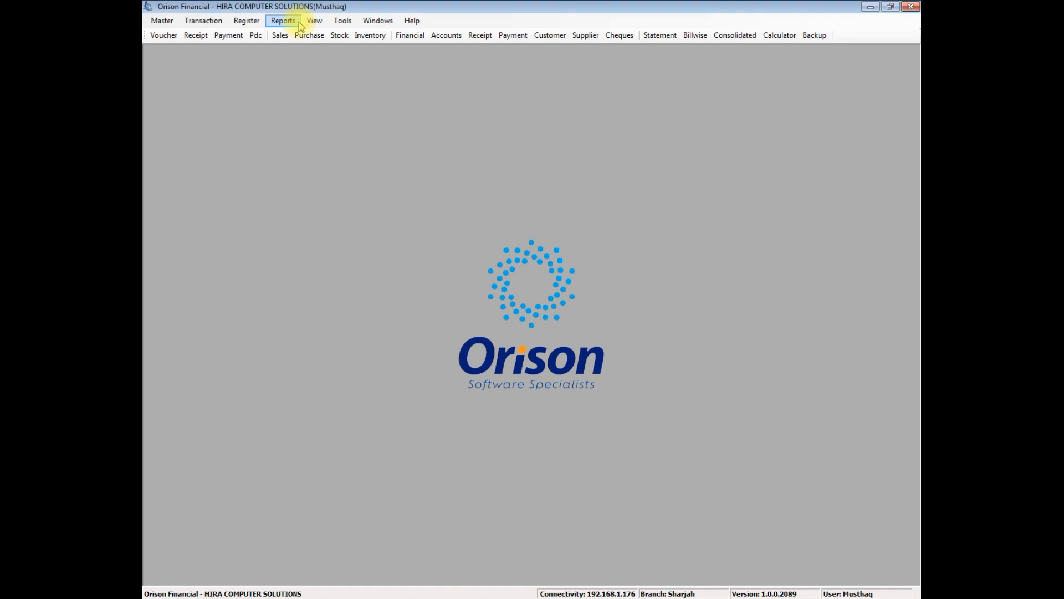
Step: Generate the VAT report for 01/01/2018 to 31/03/2018 and adjust the supplies table's column widths to fit every column
left_click(296, 20)
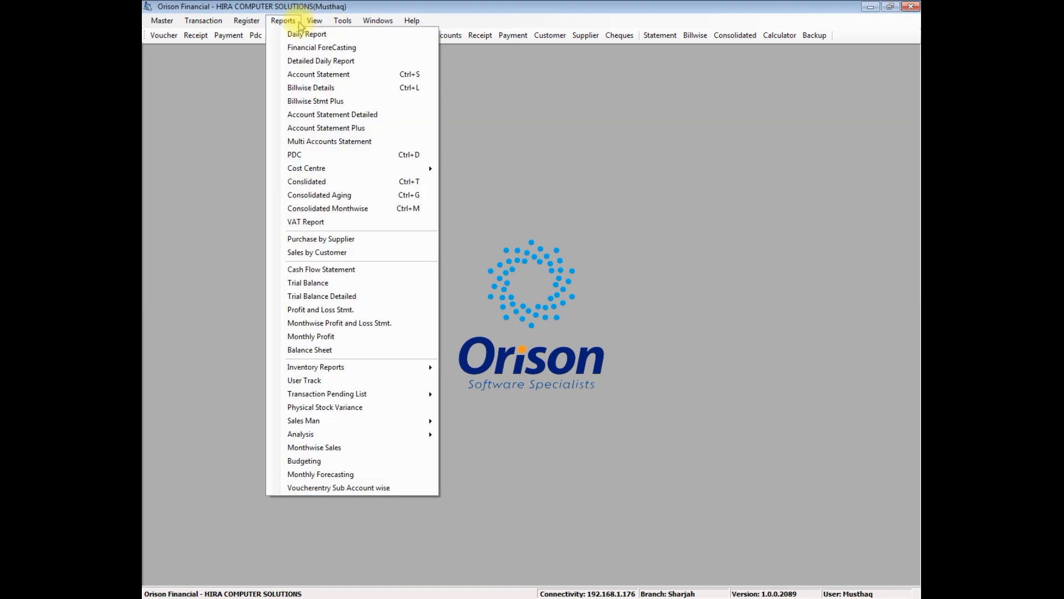
left_click(335, 223)
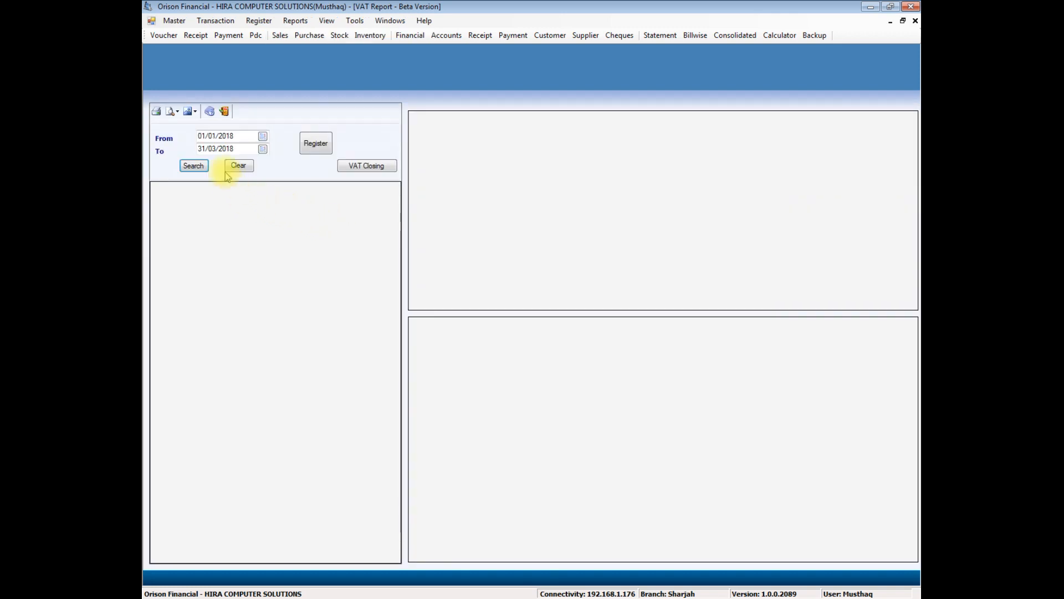
left_click(193, 167)
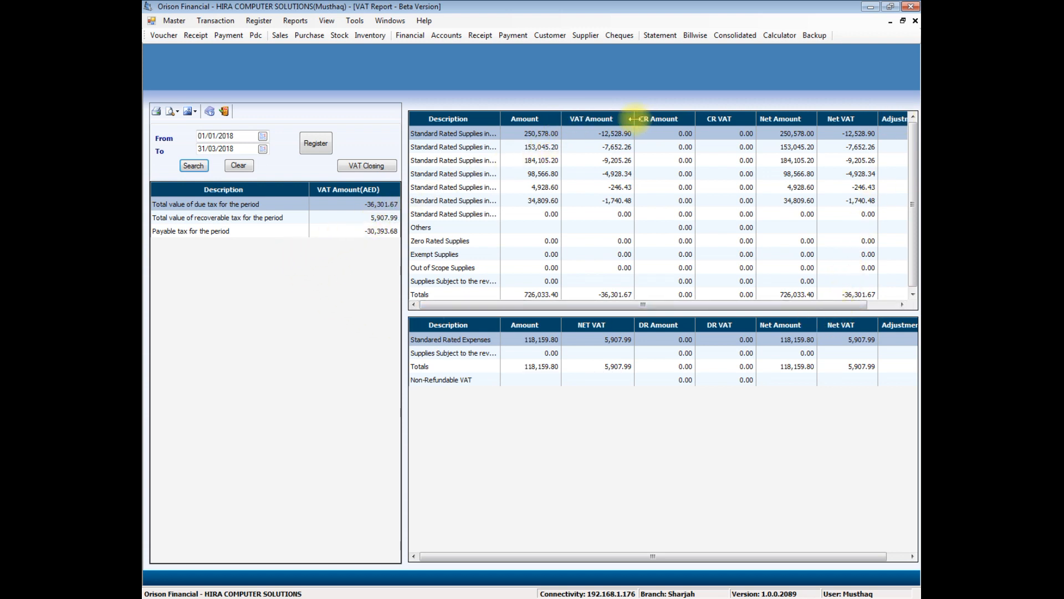
left_click_drag(695, 119, 735, 118)
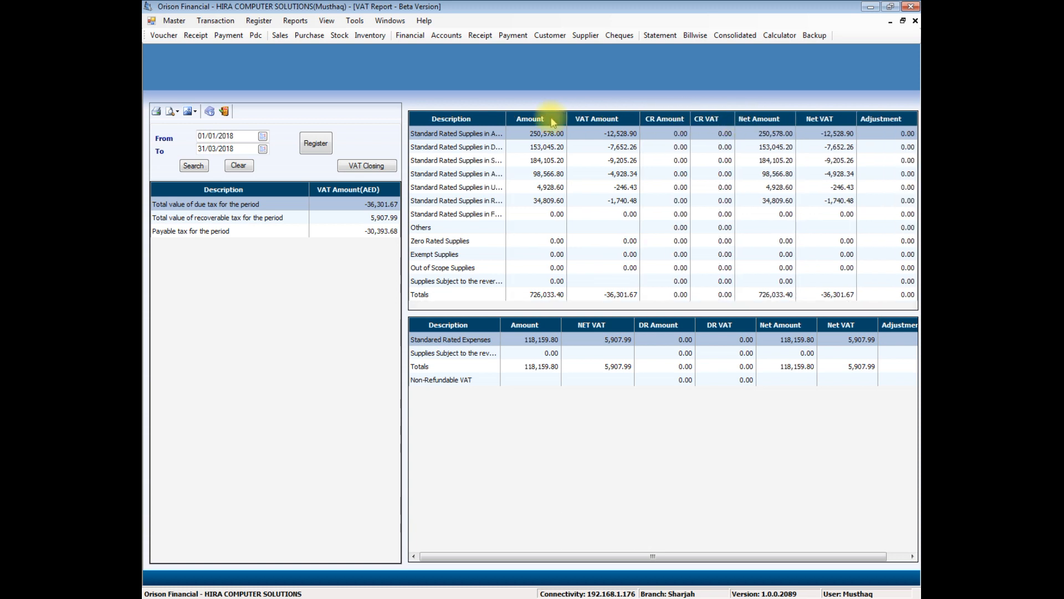
left_click_drag(856, 118, 848, 118)
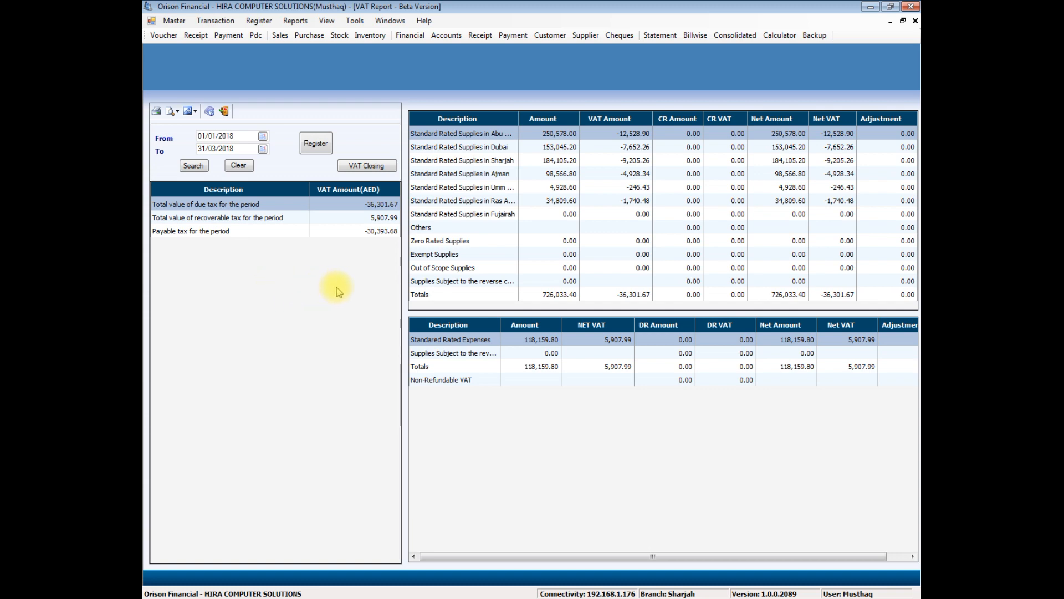
Step: Preview the summary version of the VAT report, close the preview and examine the VAT Amount column
left_click(172, 113)
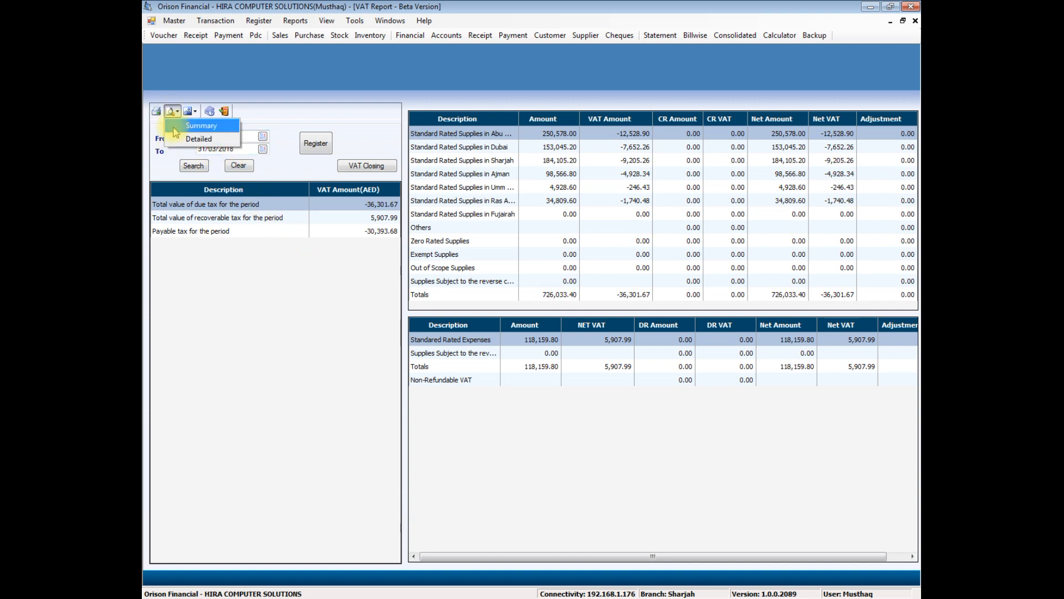
left_click(175, 128)
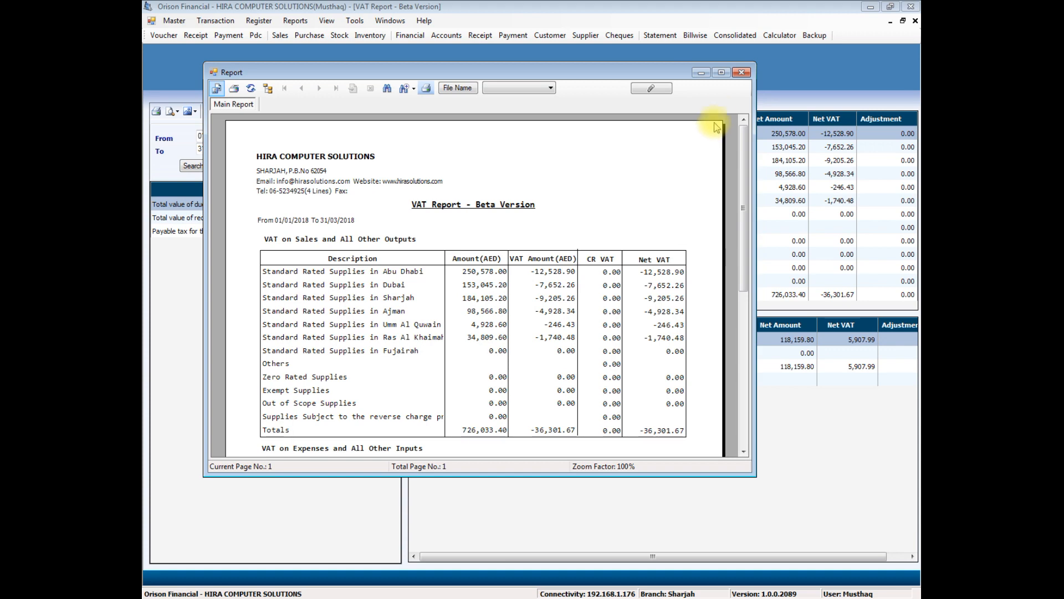
left_click(741, 72)
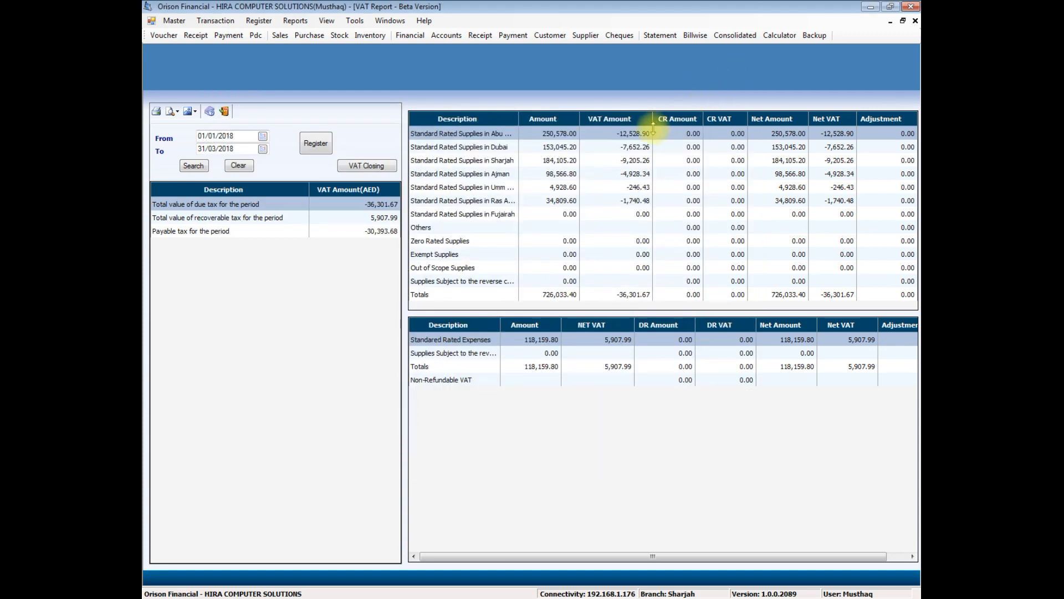
left_click_drag(642, 136, 647, 294)
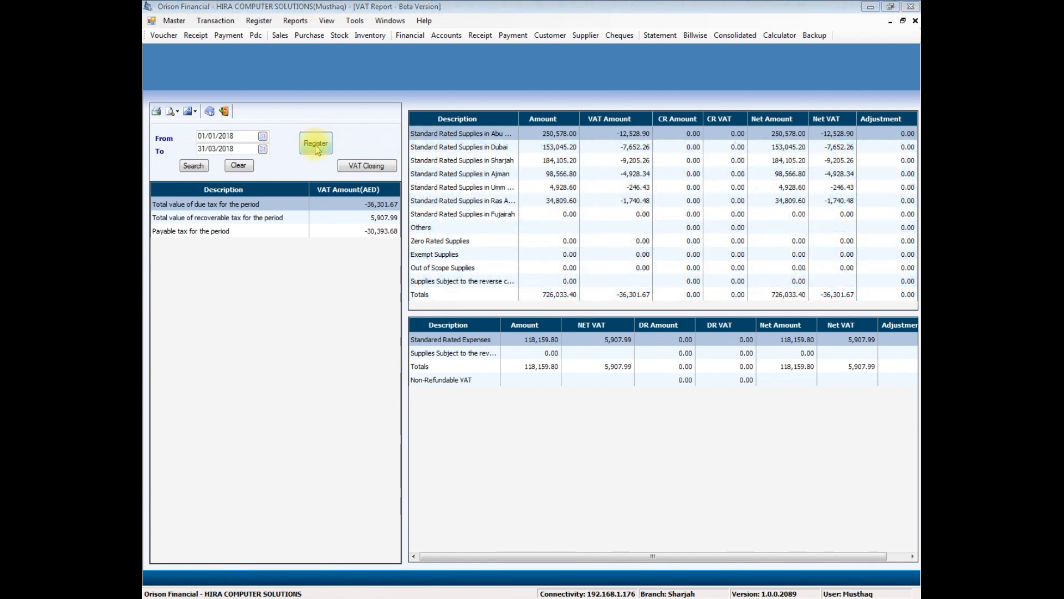
Step: Generate the detailed VAT register for 01/01/2018 to 31/03/2018 and review all its columns across the full width
left_click(316, 146)
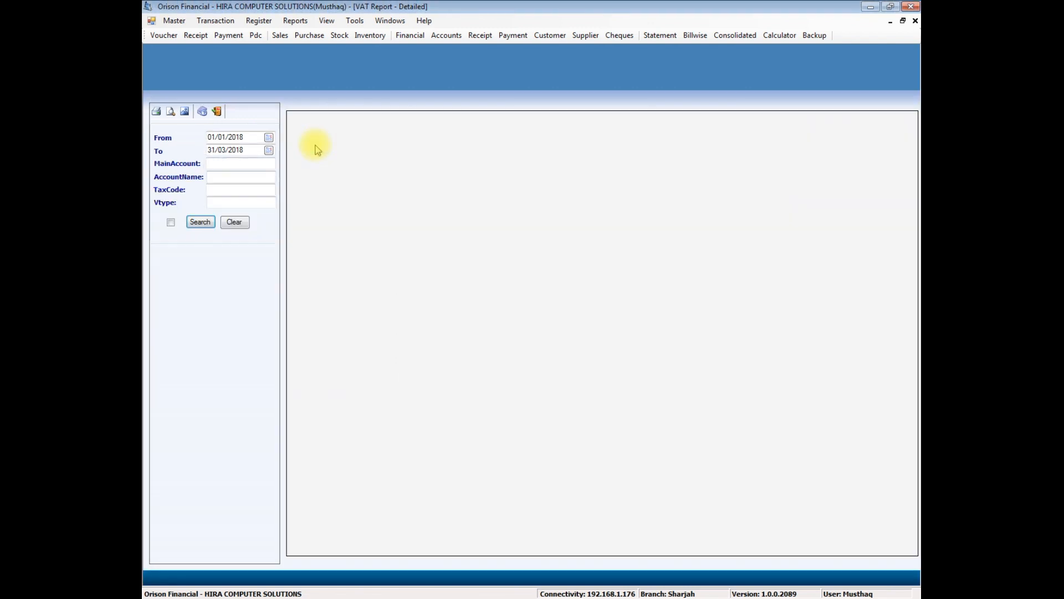
left_click(198, 223)
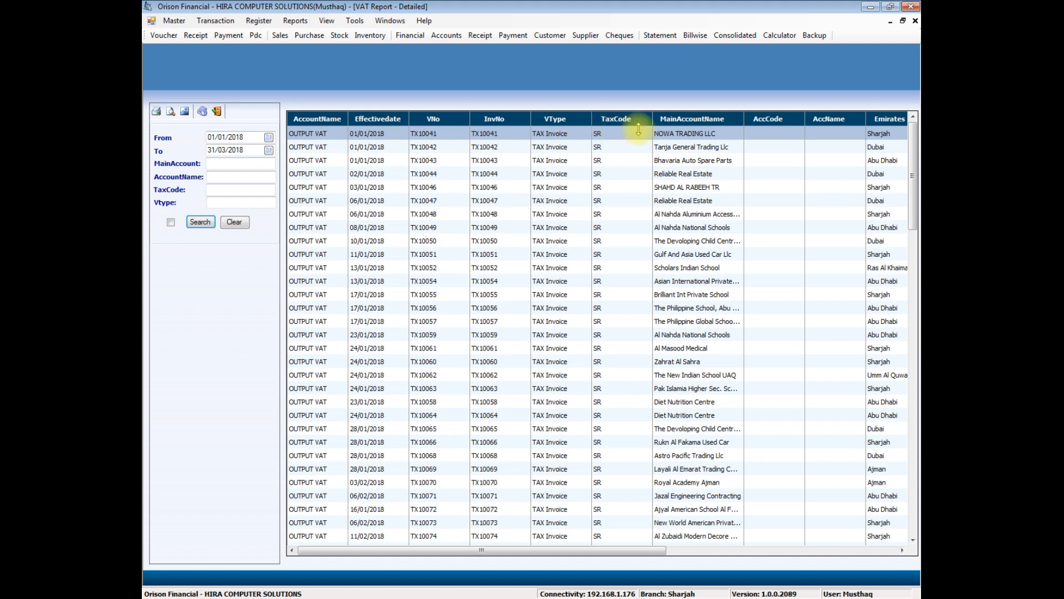
left_click_drag(654, 550, 884, 551)
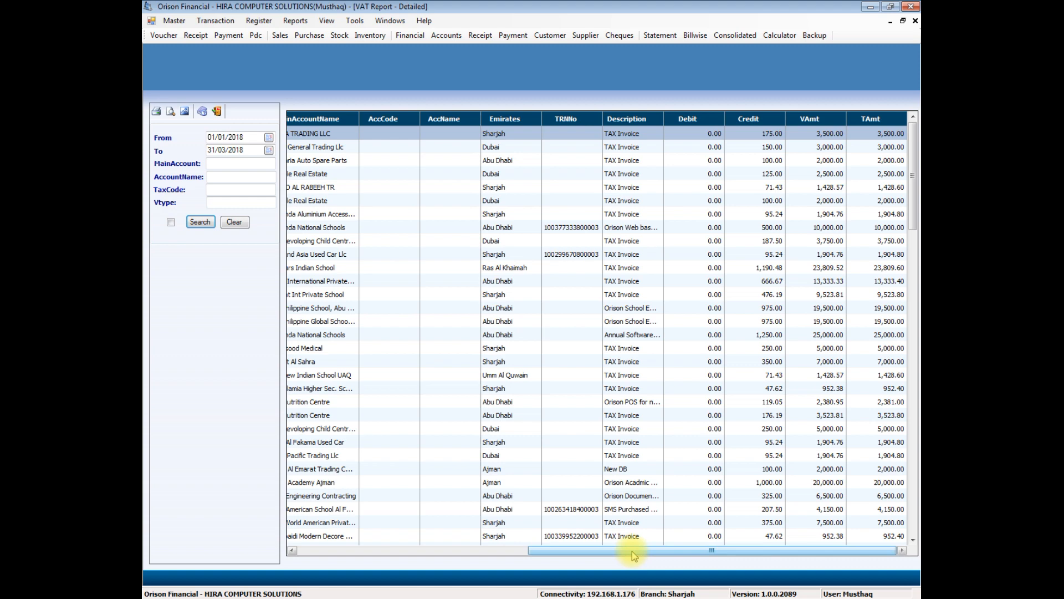
left_click_drag(634, 555, 406, 555)
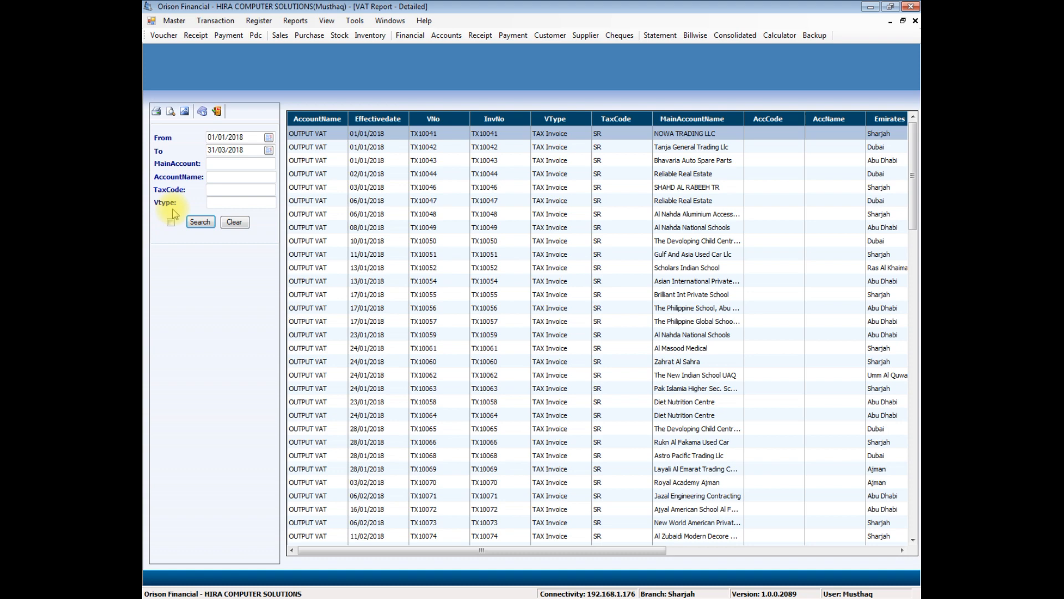
Step: Preview the printable detailed VAT report, close the preview and look over the listed entries
left_click(171, 112)
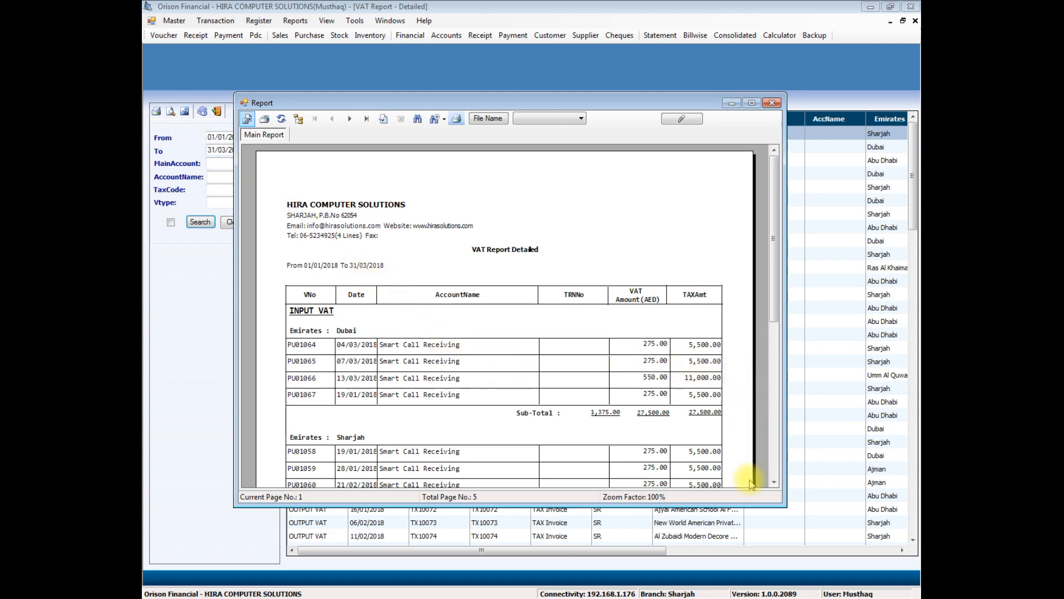
left_click(771, 103)
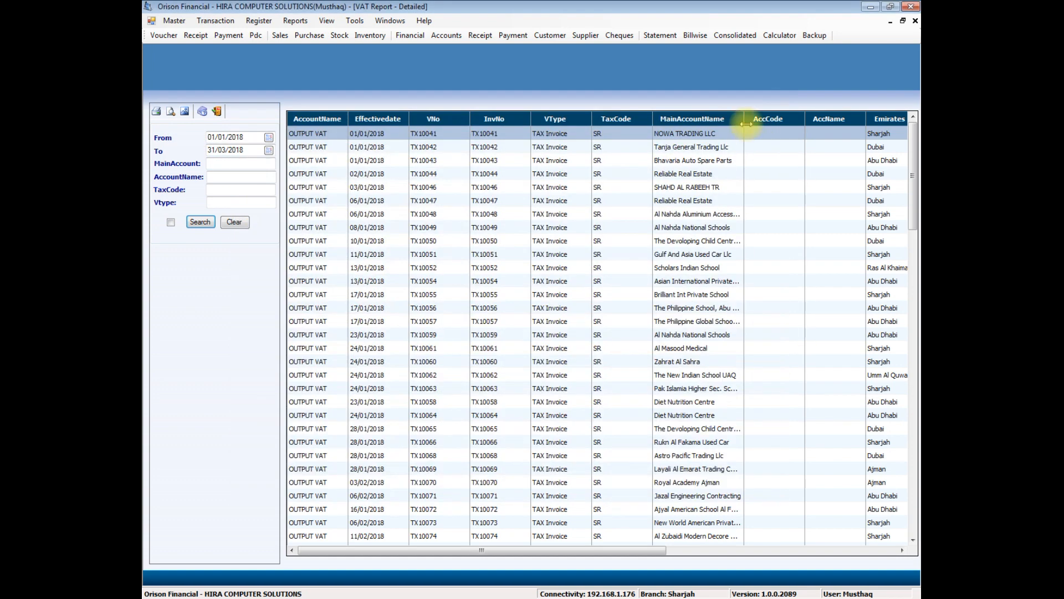
left_click_drag(750, 161, 774, 554)
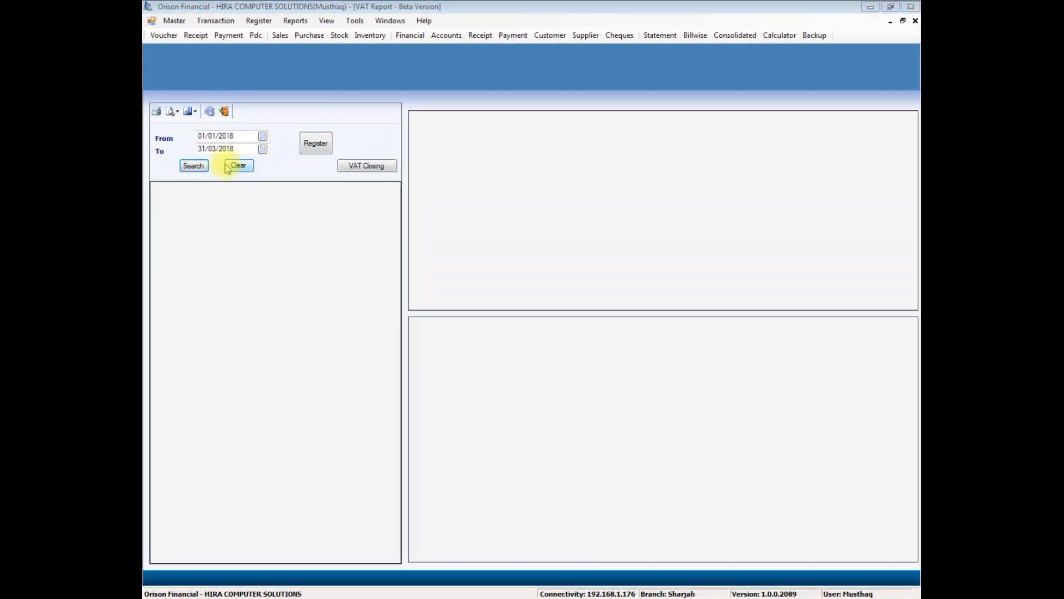
Step: Run the VAT report search again for the same period and close the report
left_click(198, 170)
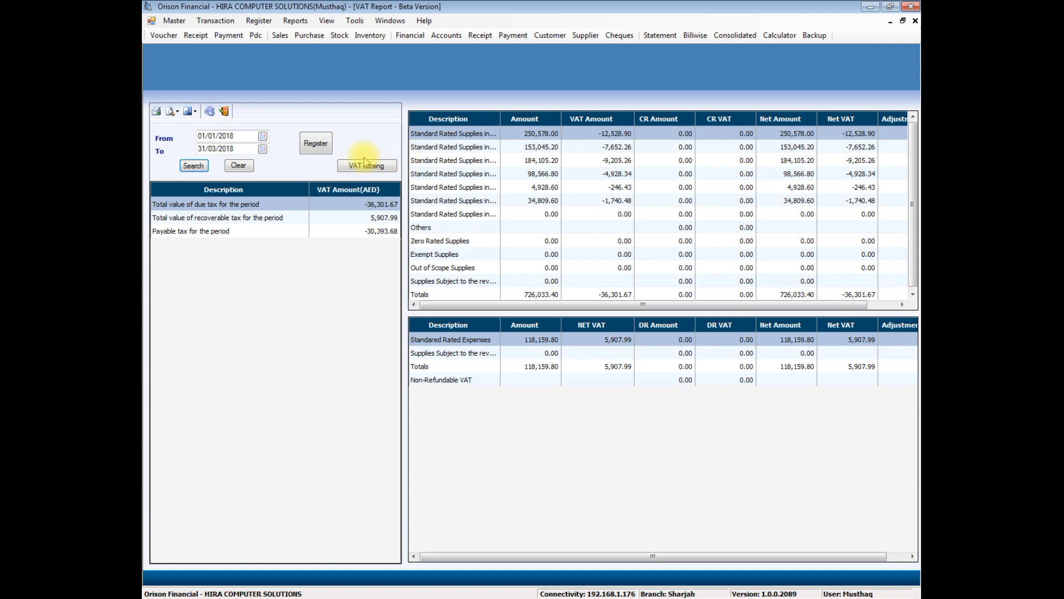
left_click(915, 21)
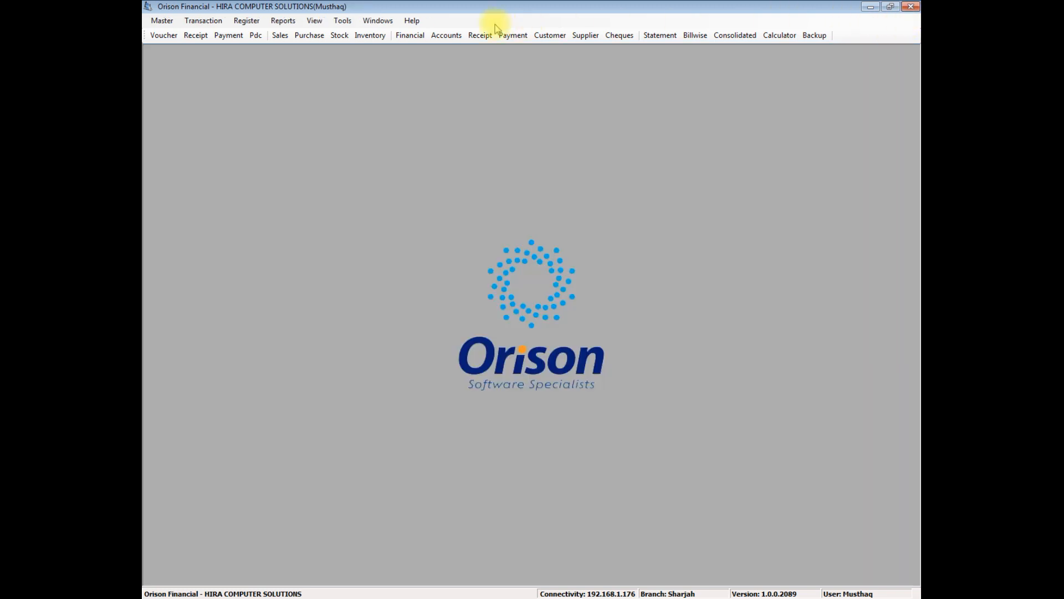
Step: Generate the VAT closing figures for 01/01/2018 to 31/03/2018, pass the VAT entry and approve its automatic posting
left_click(348, 22)
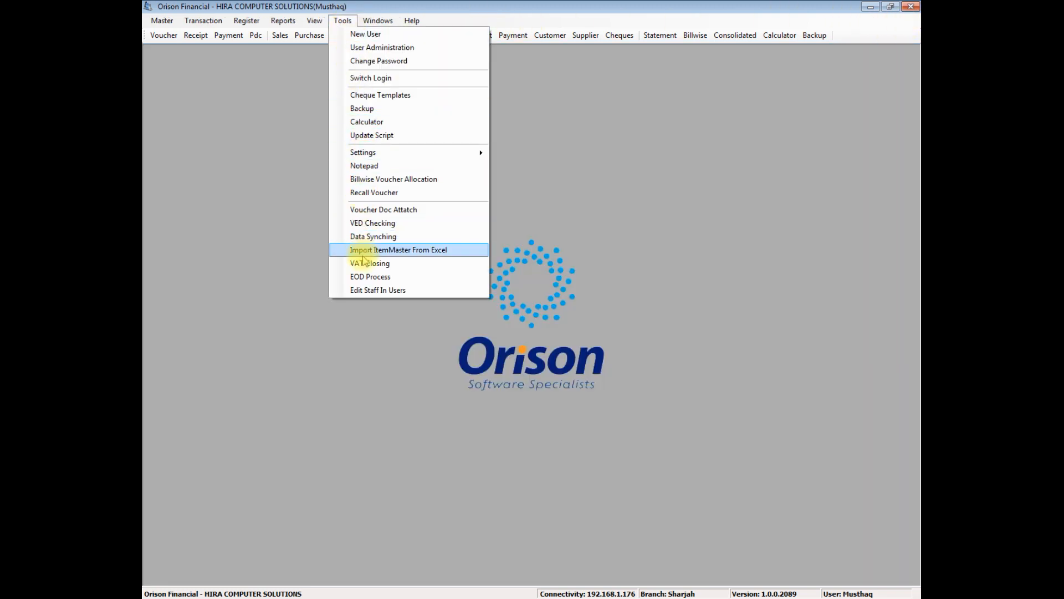
left_click(420, 267)
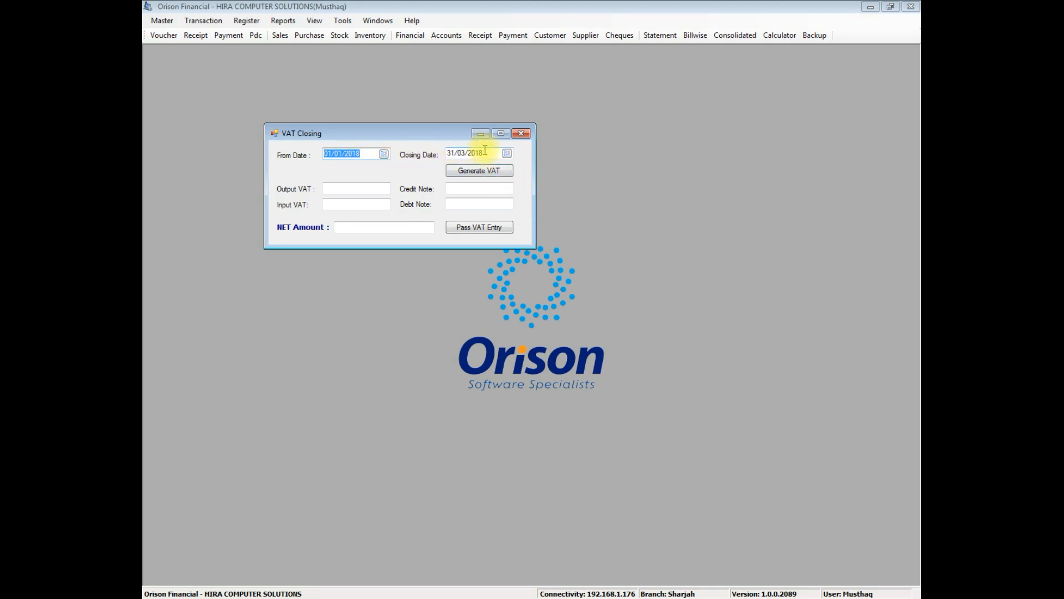
left_click(509, 175)
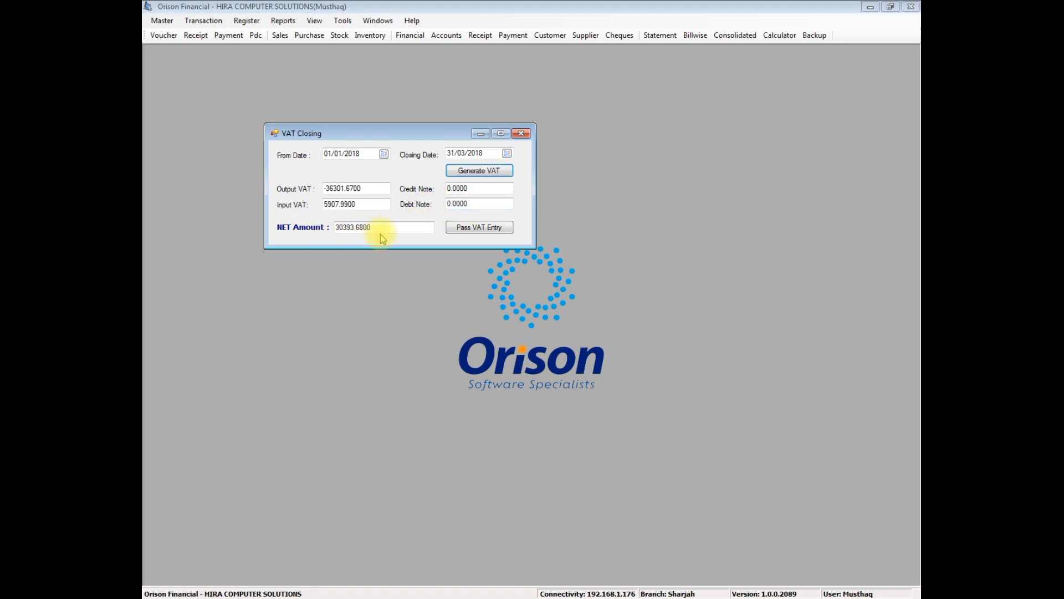
left_click(476, 232)
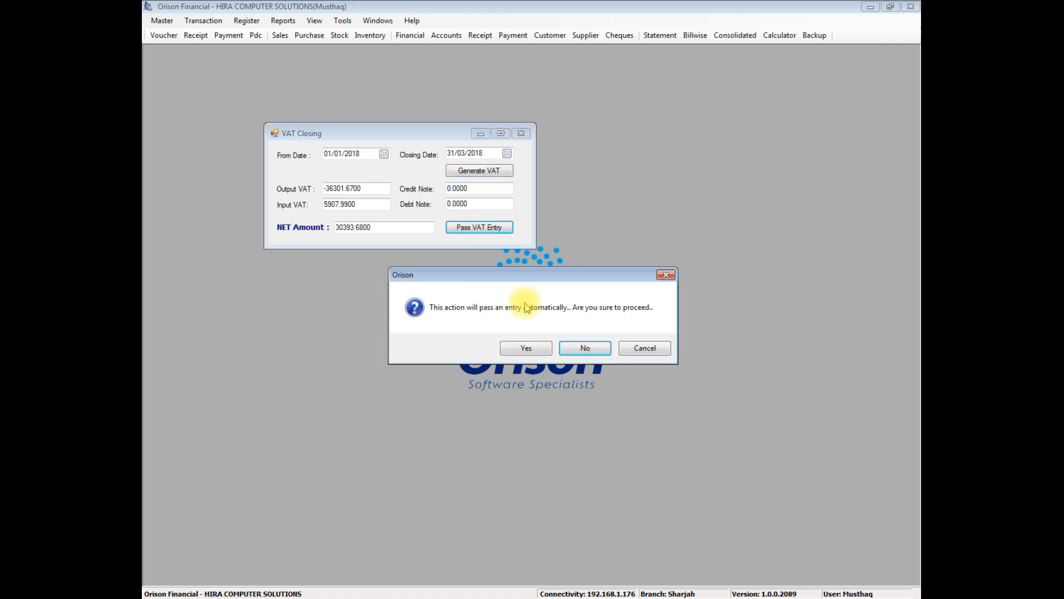
left_click(527, 350)
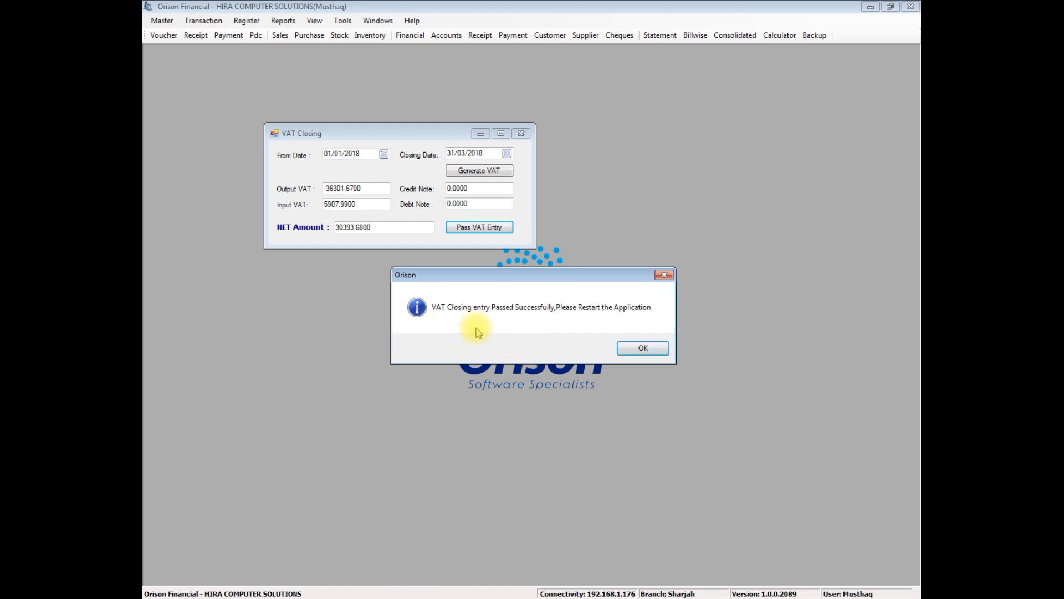